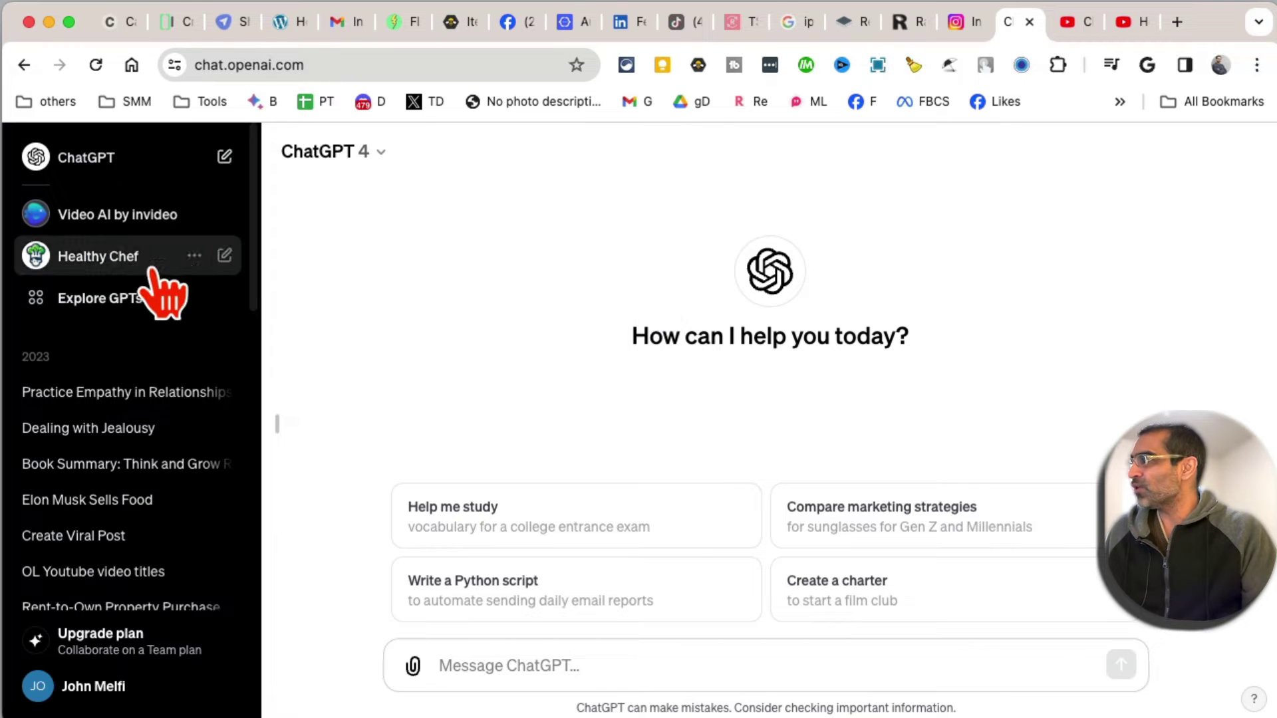
Browse the GPTs store's Trending and By ChatGPT collections, then return to the top
click(233, 305)
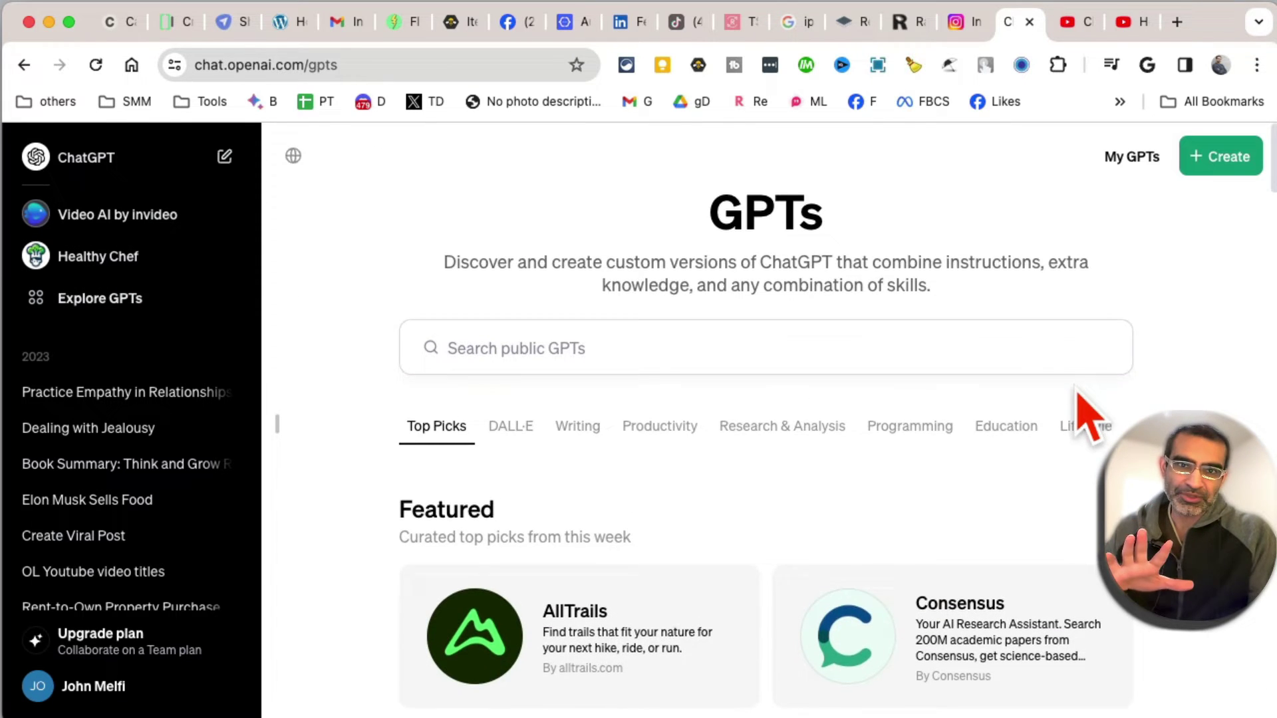
scroll(1084, 416, down, 10)
scroll(929, 419, down, 5)
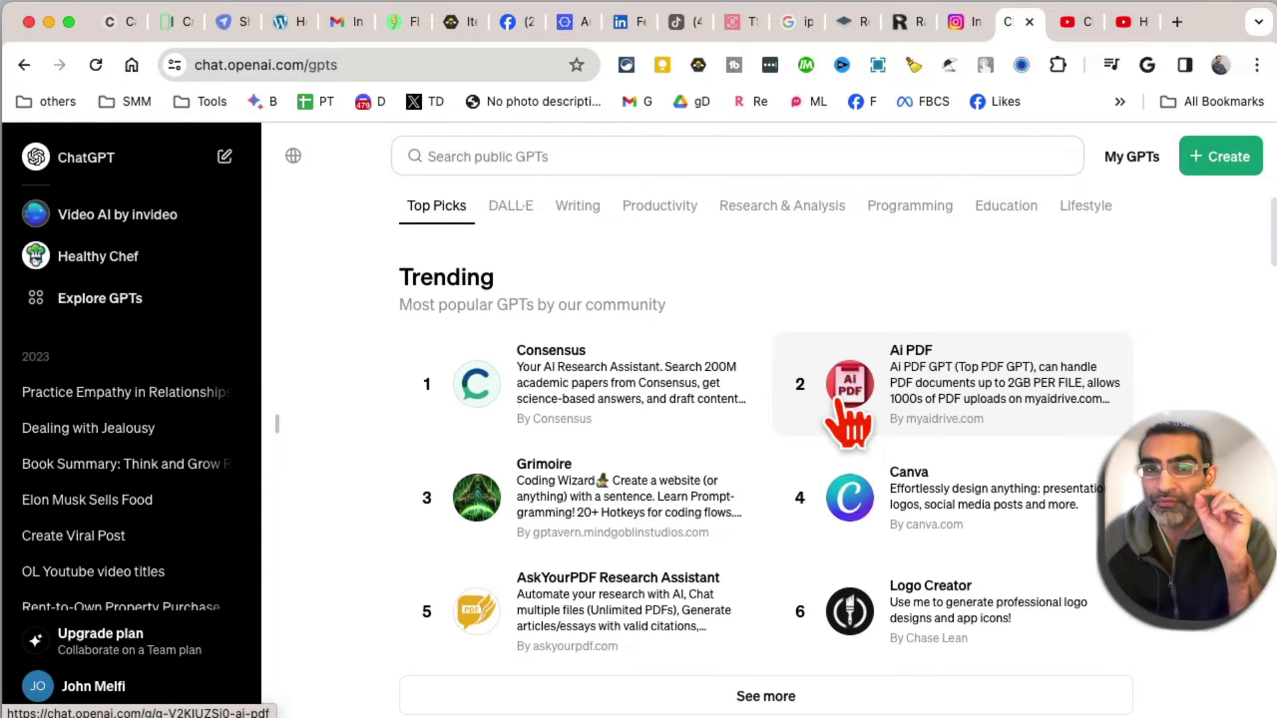
scroll(838, 402, down, 5)
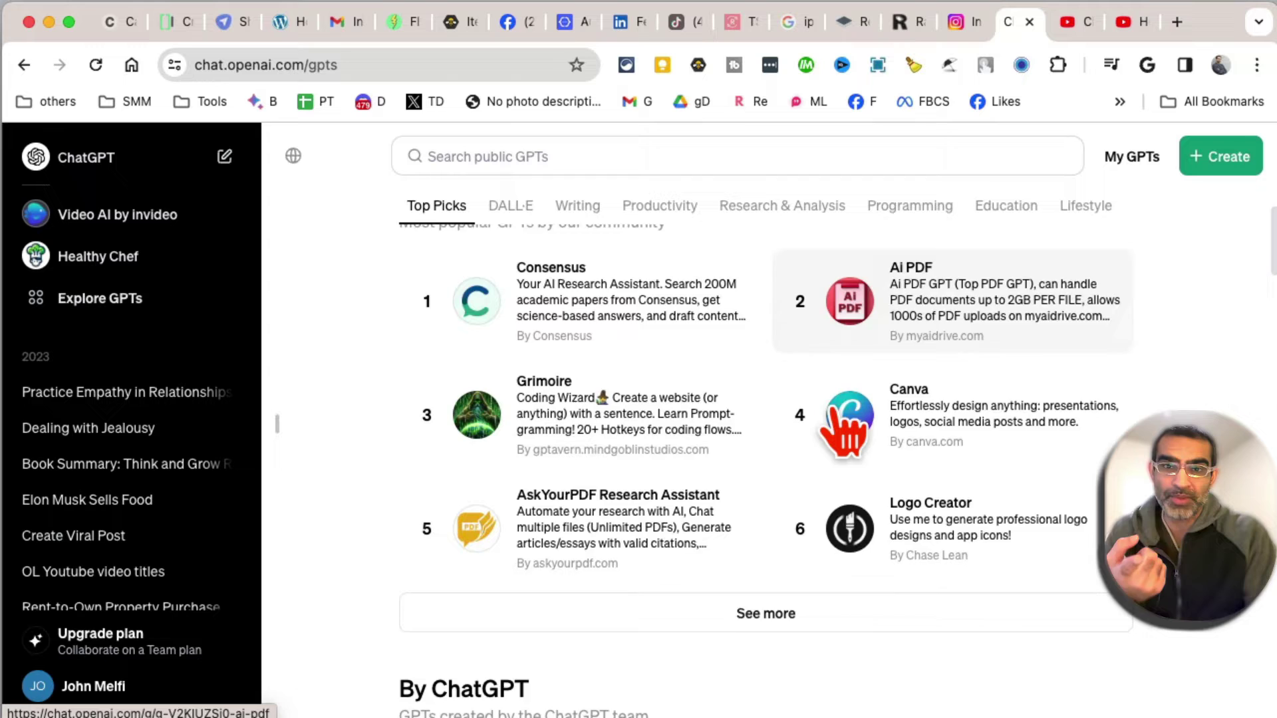
scroll(843, 436, down, 3)
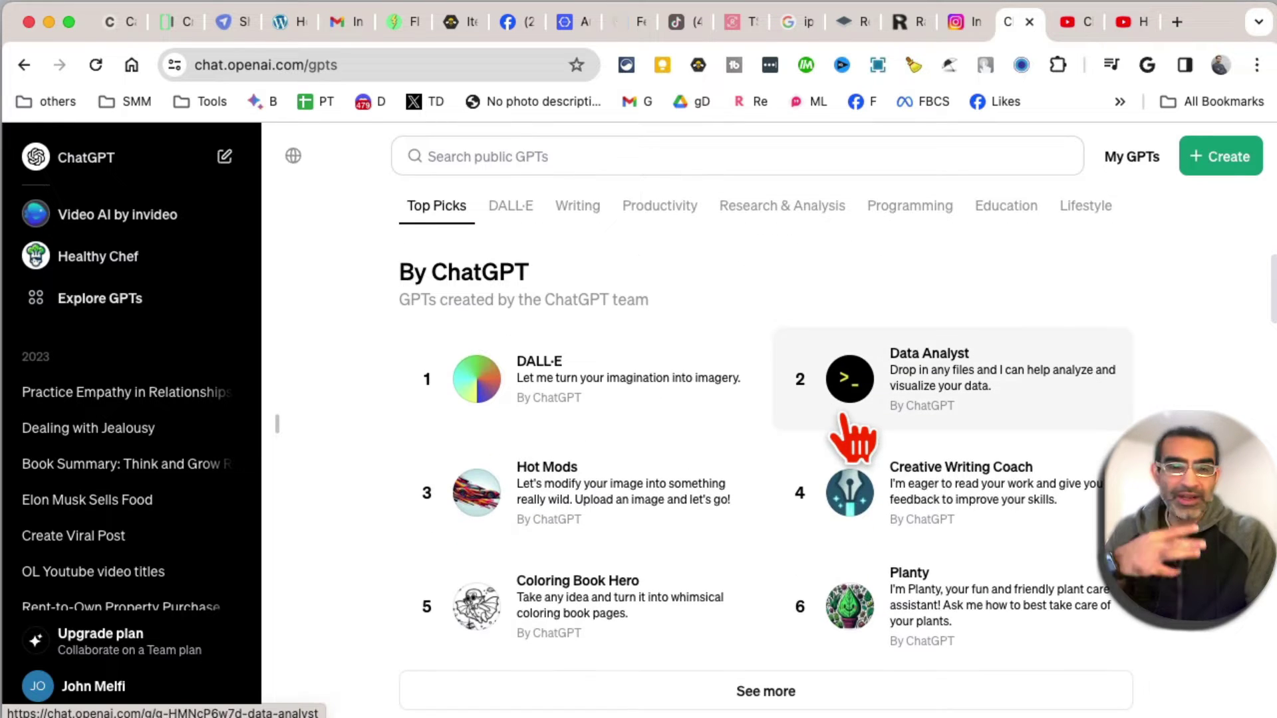
scroll(843, 417, up, 8)
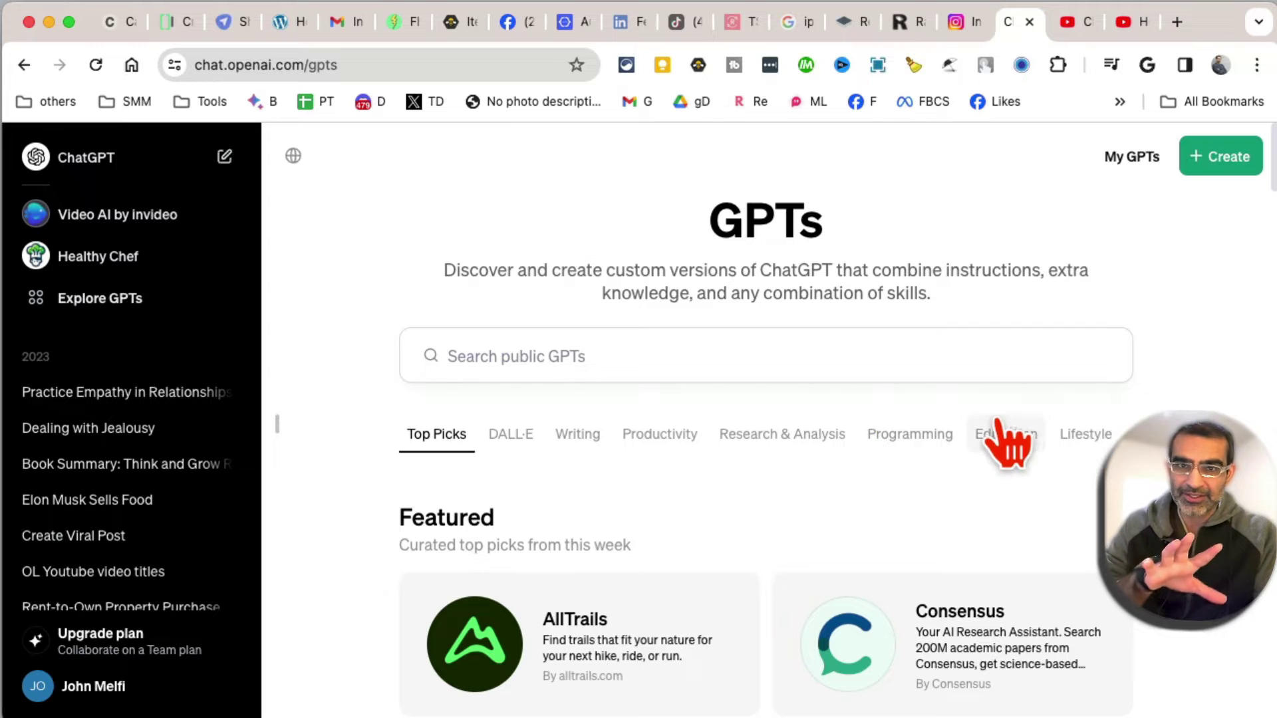
Start a fresh ChatGPT 4 chat and reveal the page's full web address
click(100, 163)
click(335, 67)
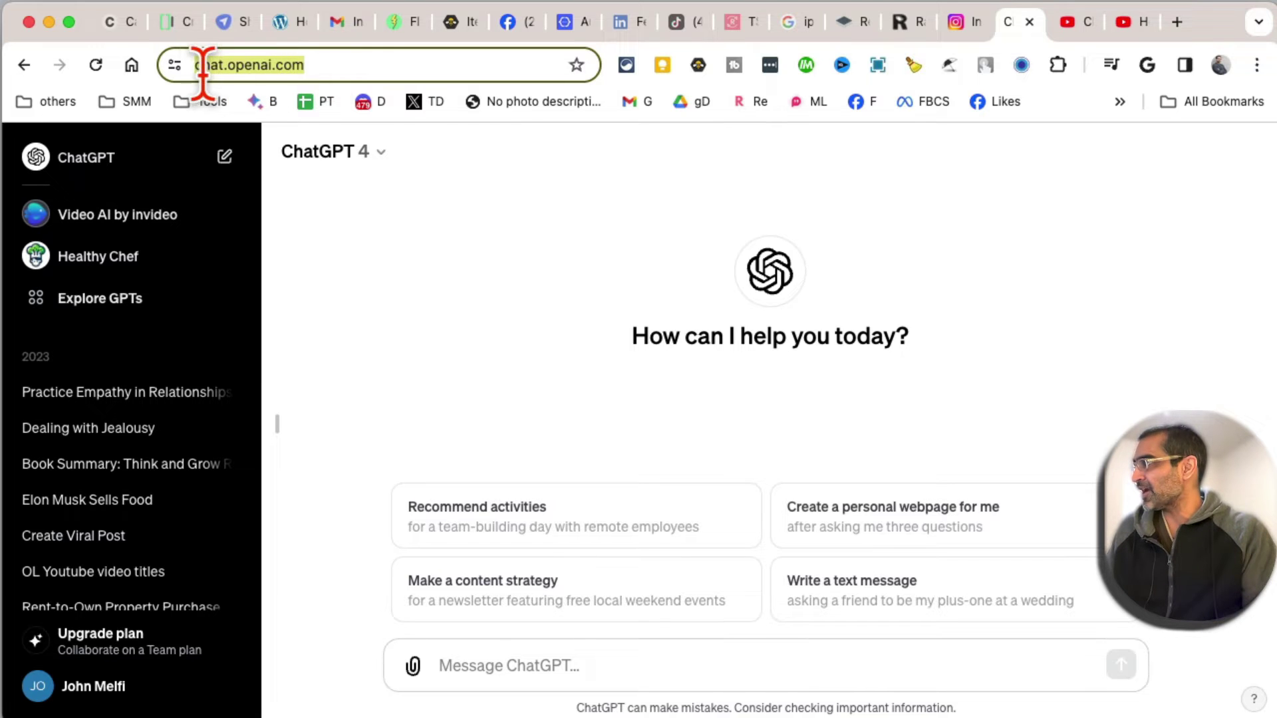
click(331, 64)
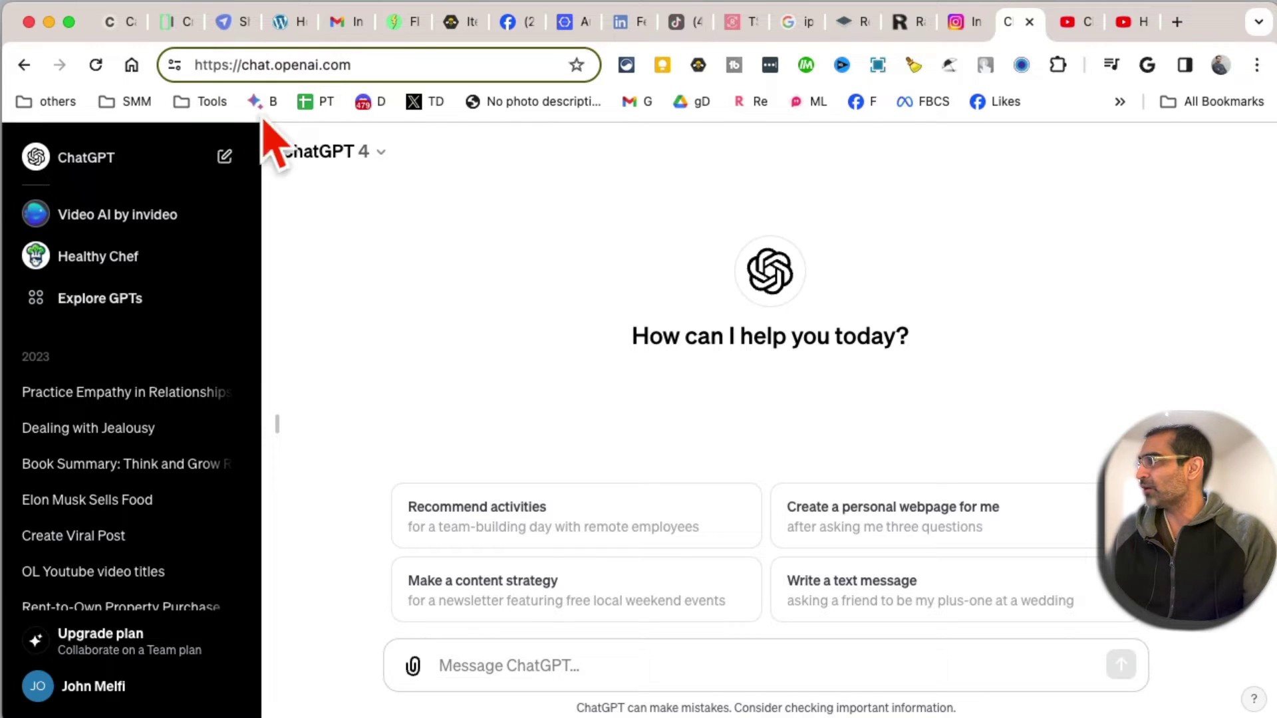
mouse_move(217, 459)
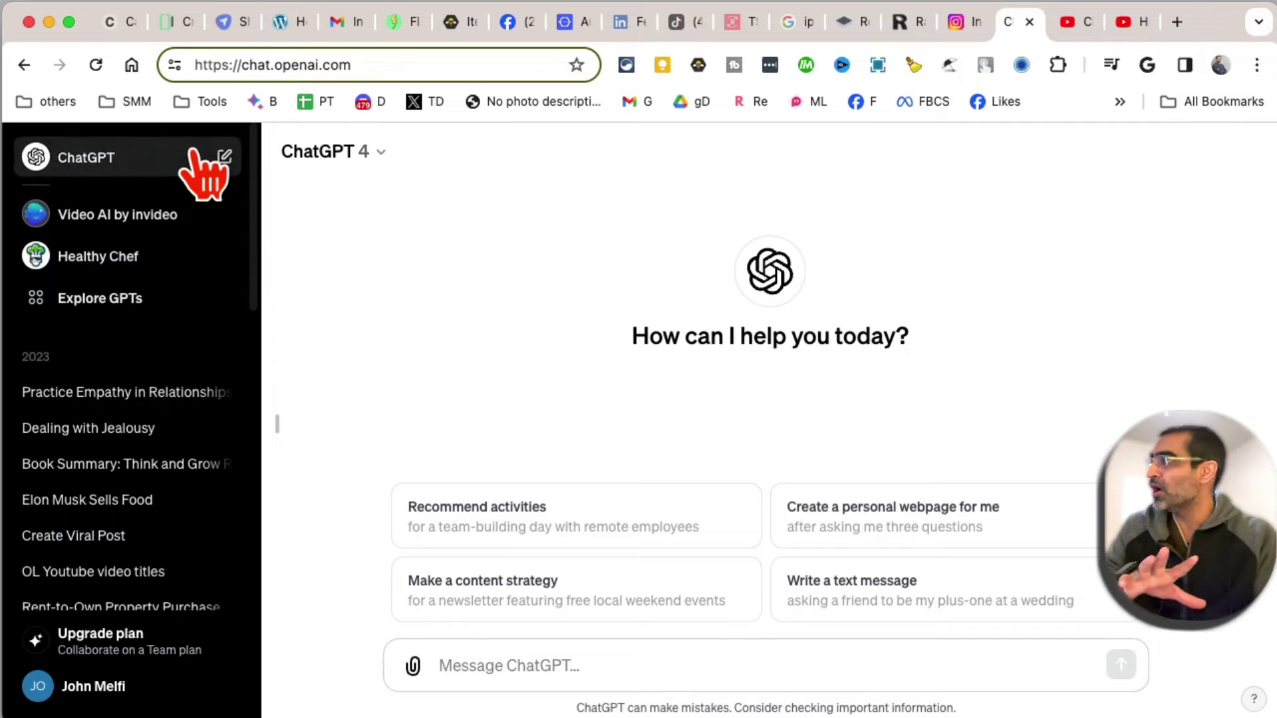
Reopen the GPTs store, view the empty My GPTs list, then go back to the store
click(107, 301)
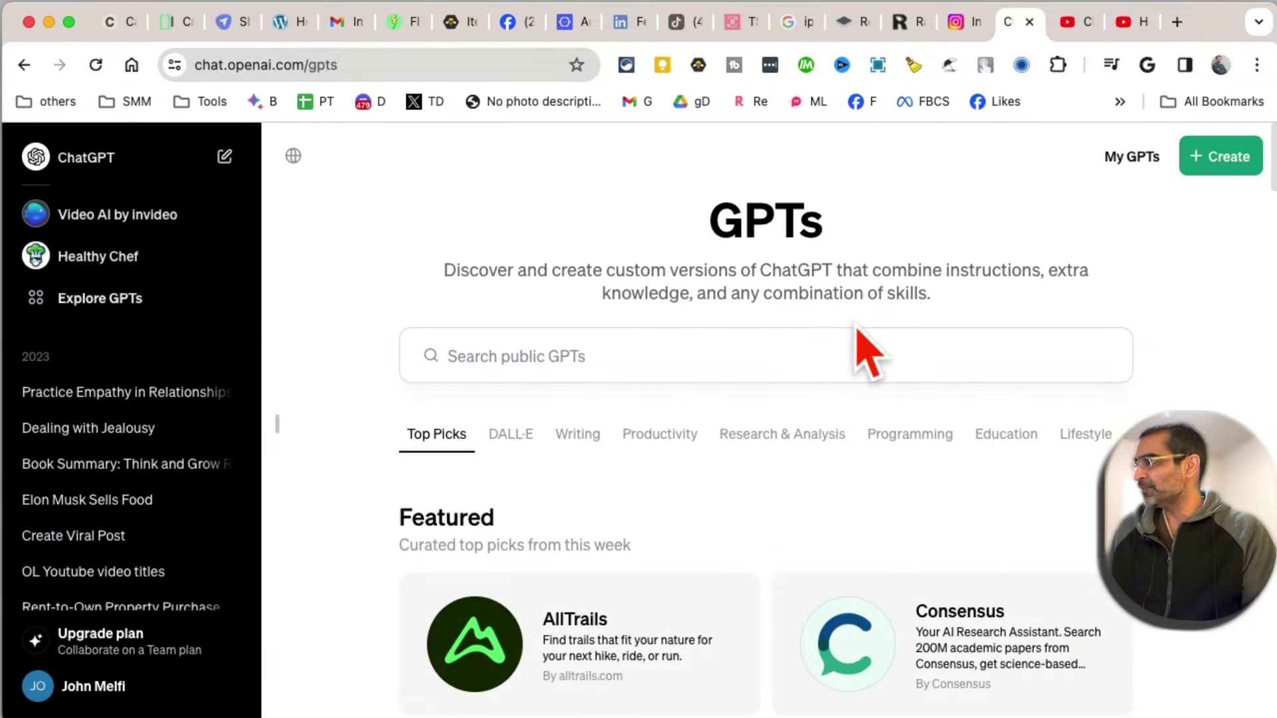
scroll(1017, 428, down, 3)
scroll(1029, 371, up, 3)
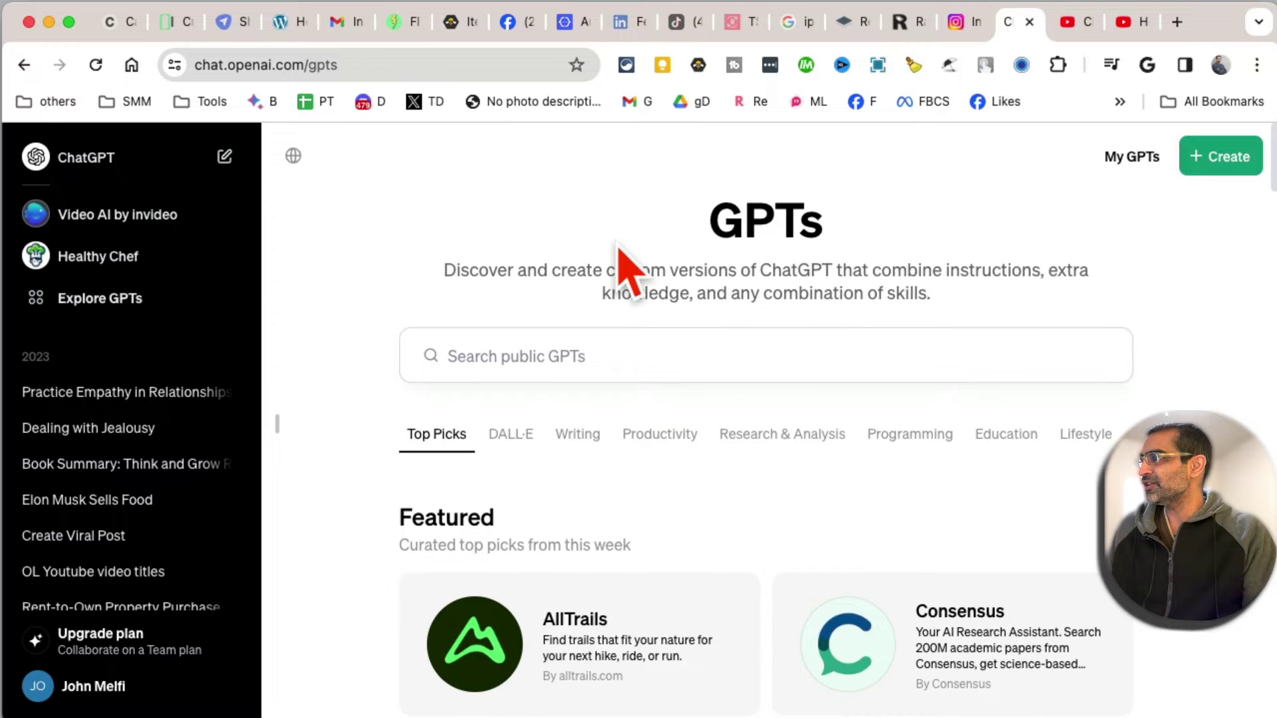
drag(691, 206, 1037, 352)
scroll(1038, 352, down, 10)
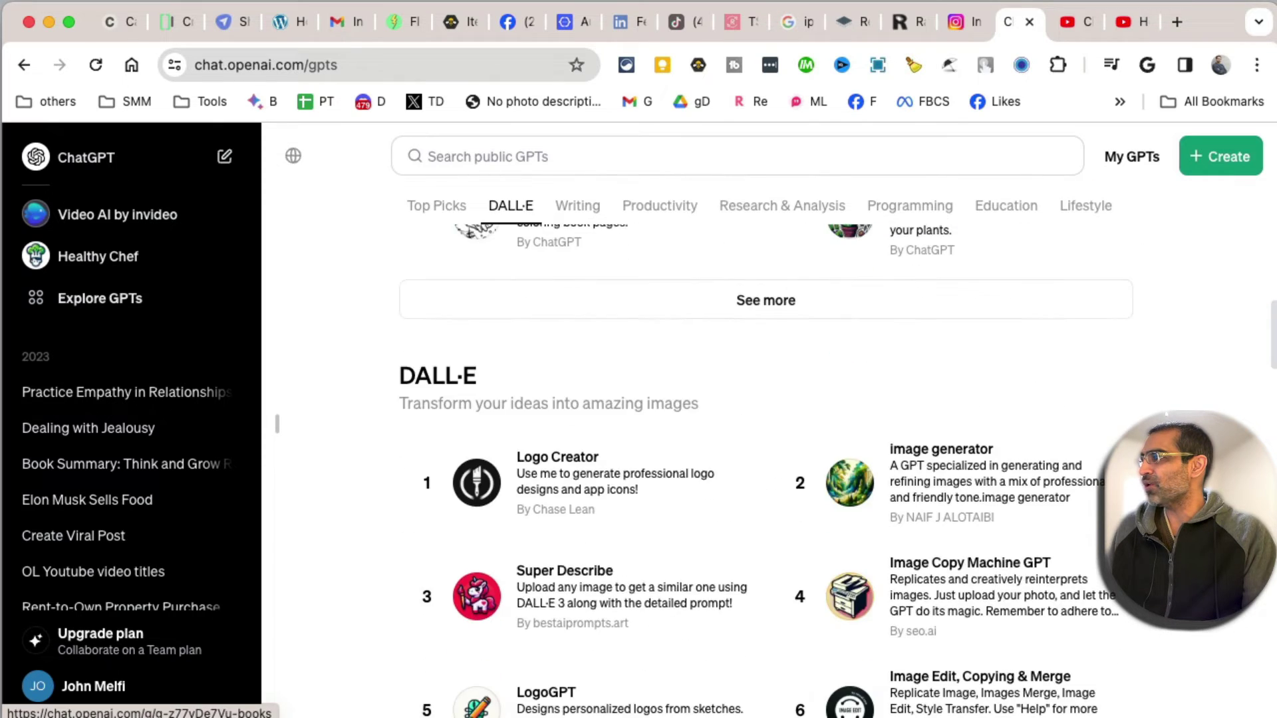
scroll(1037, 352, up, 10)
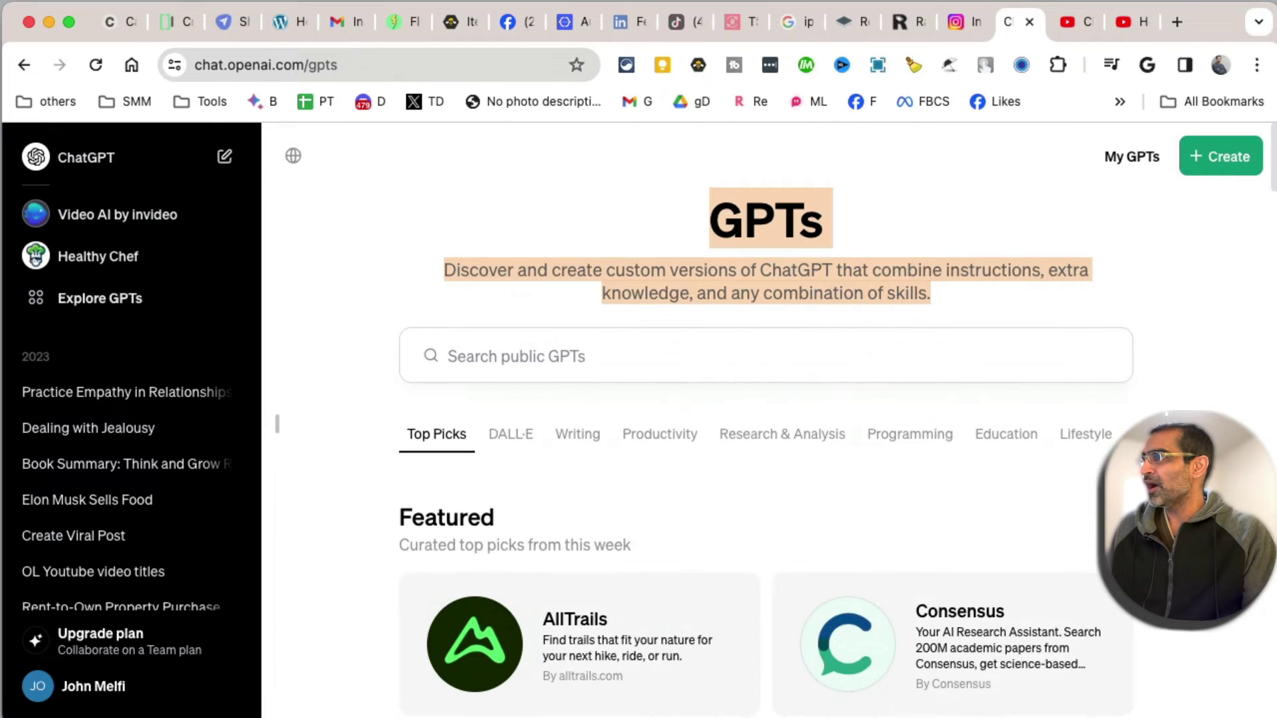
click(1131, 156)
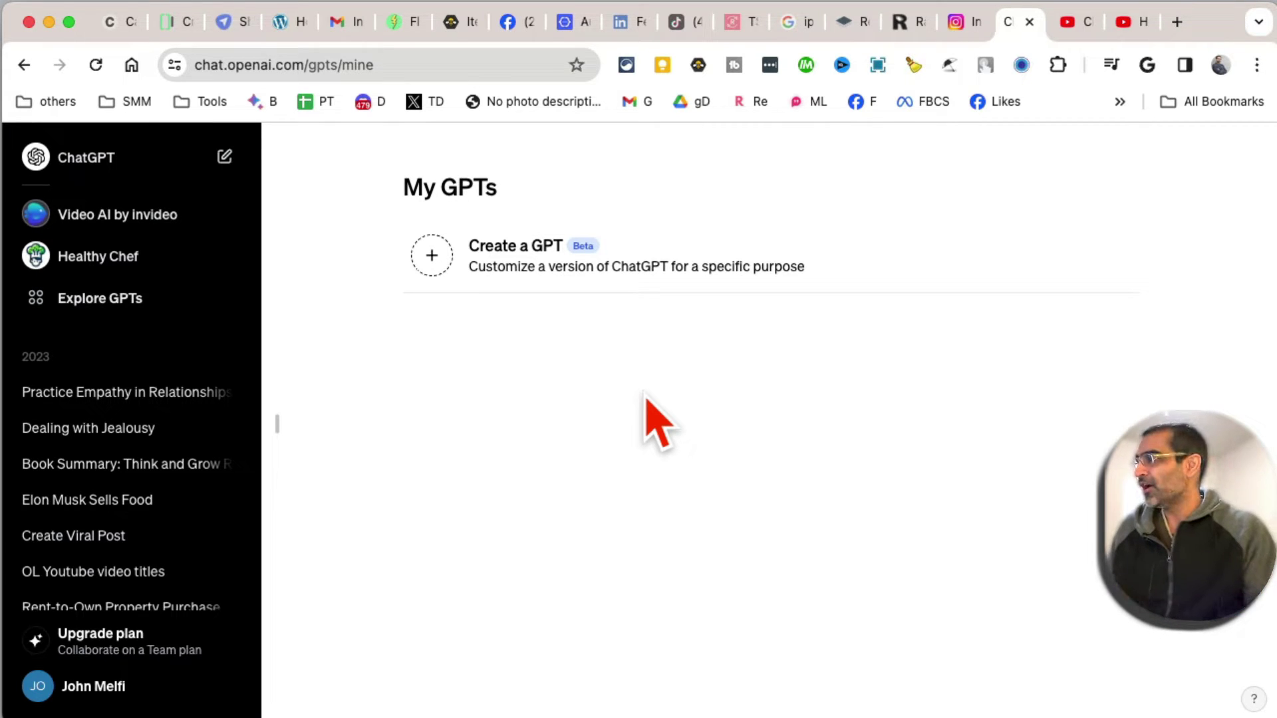
click(24, 64)
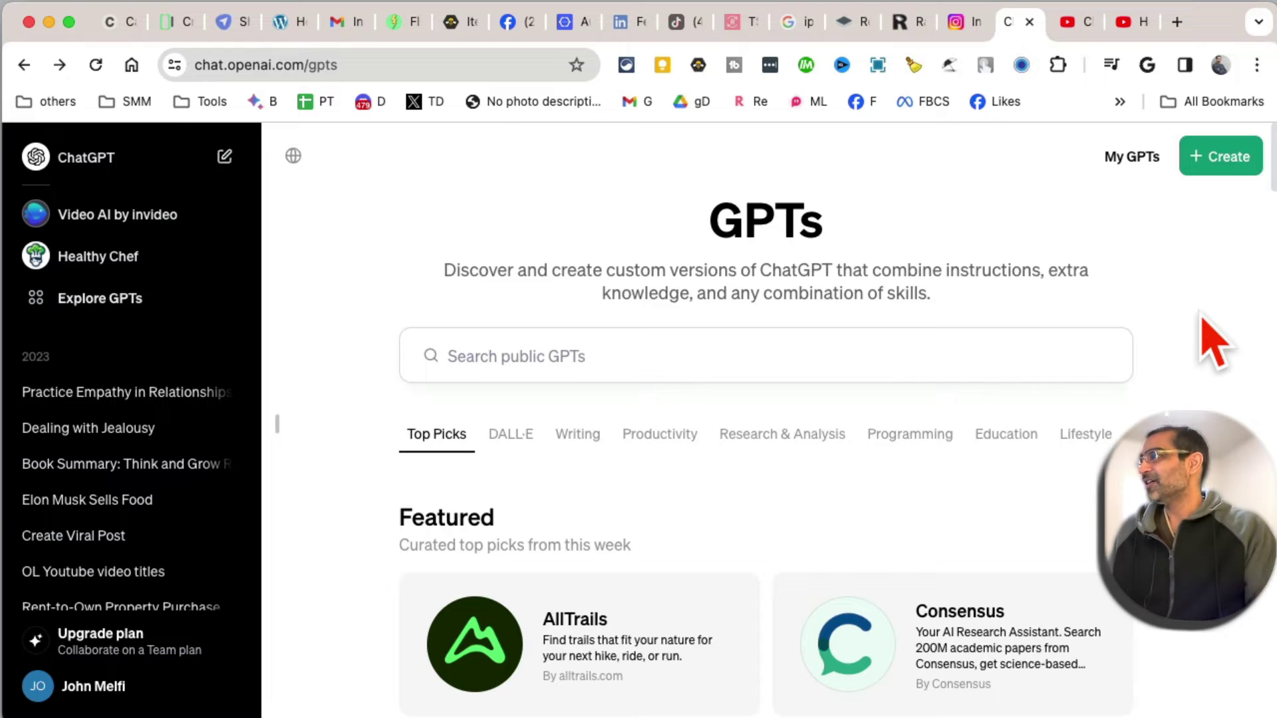
scroll(732, 252, down, 1)
drag(705, 226, 942, 263)
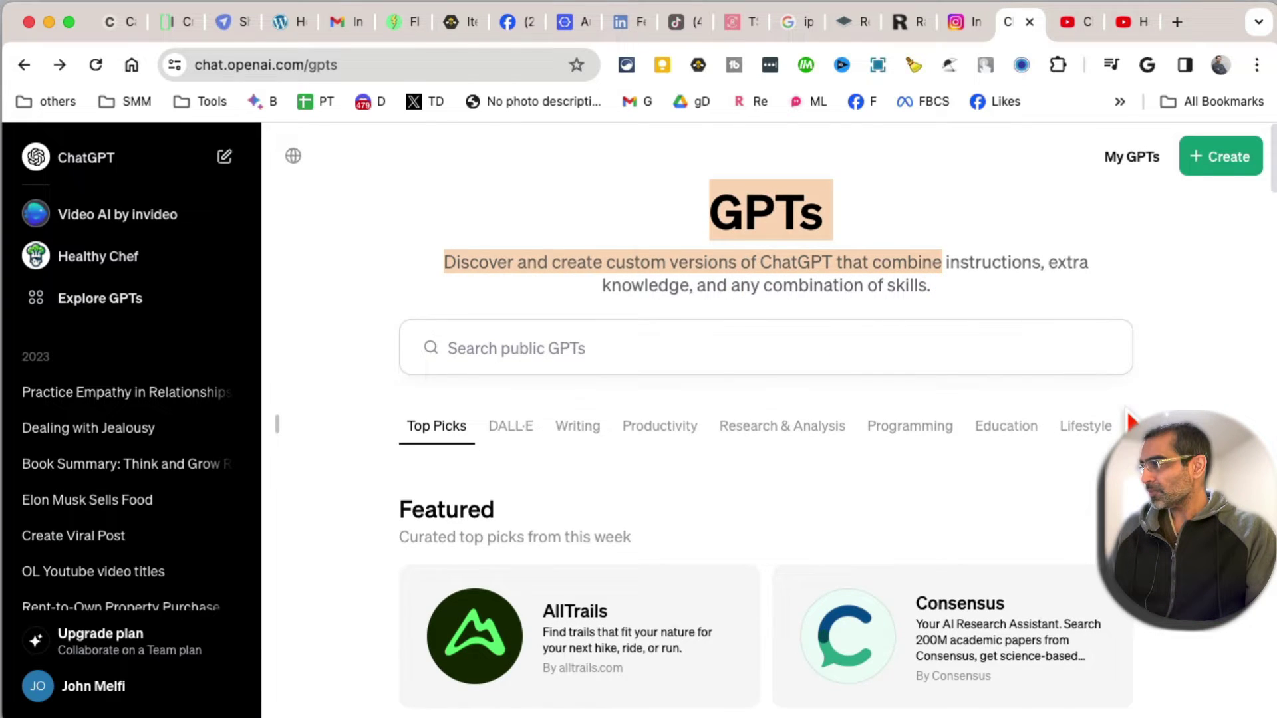
scroll(541, 413, down, 2)
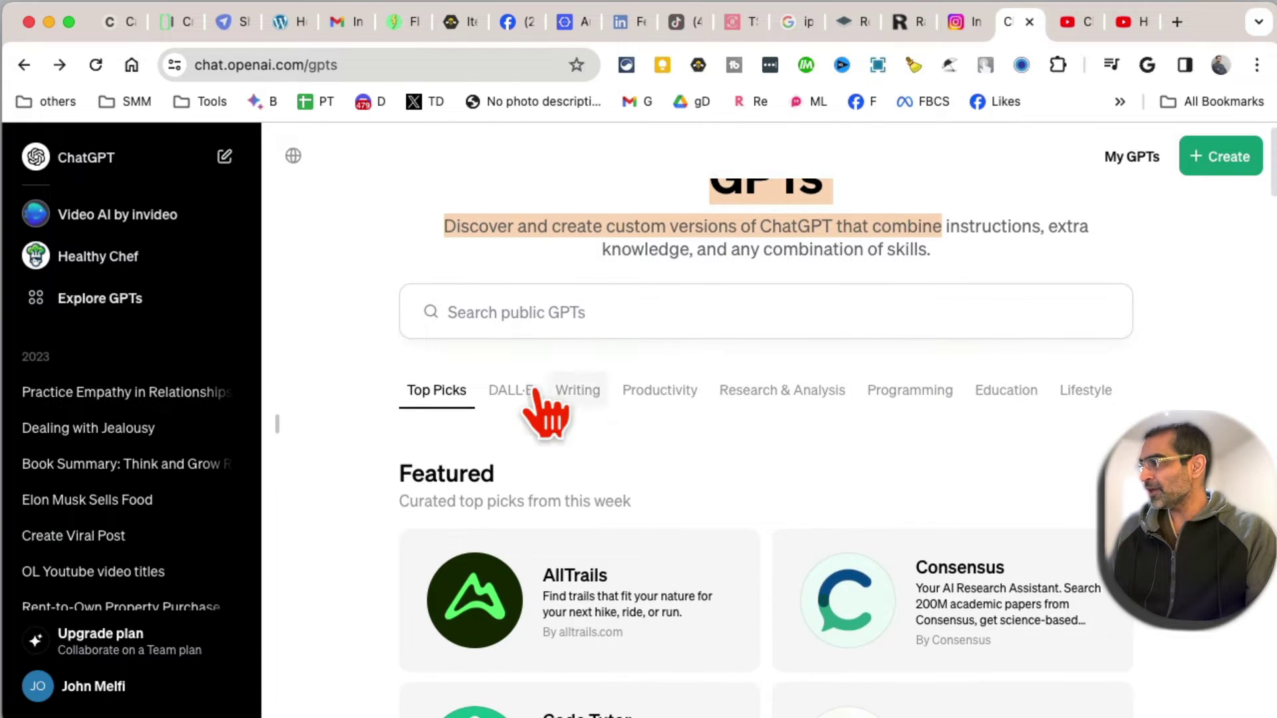
double_click(464, 472)
scroll(665, 425, down, 5)
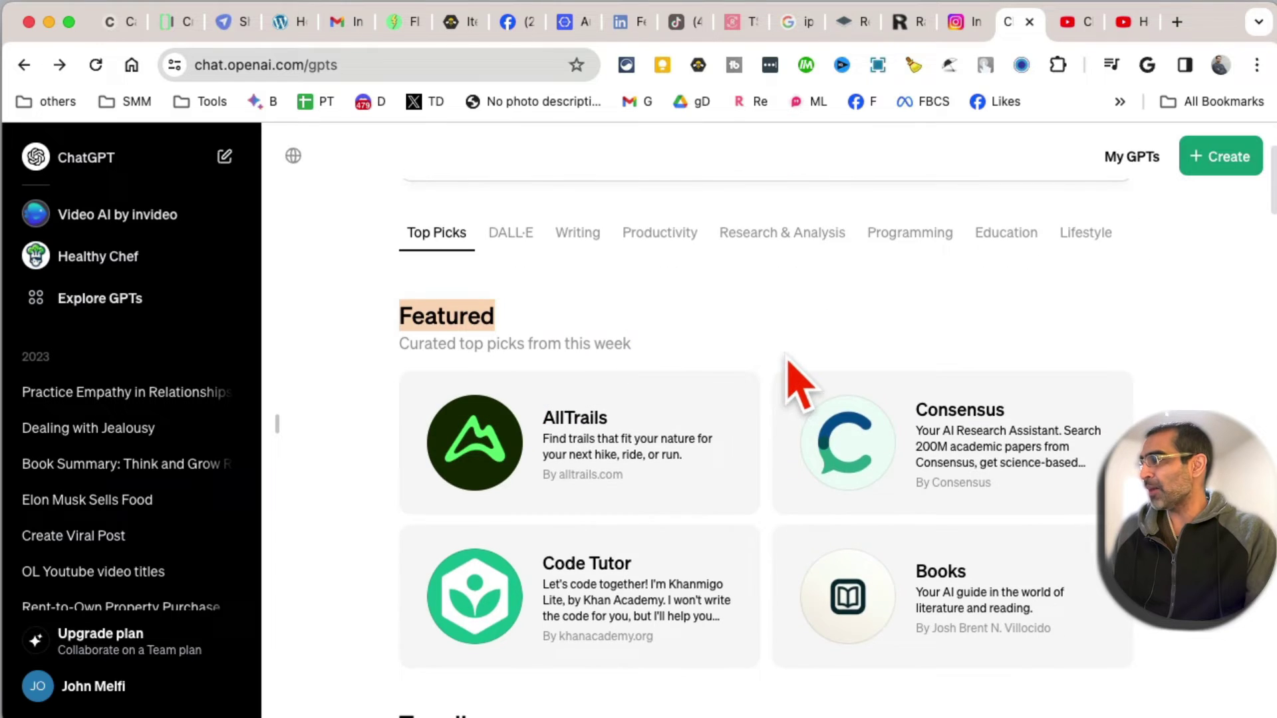
scroll(805, 379, down, 3)
scroll(732, 452, down, 4)
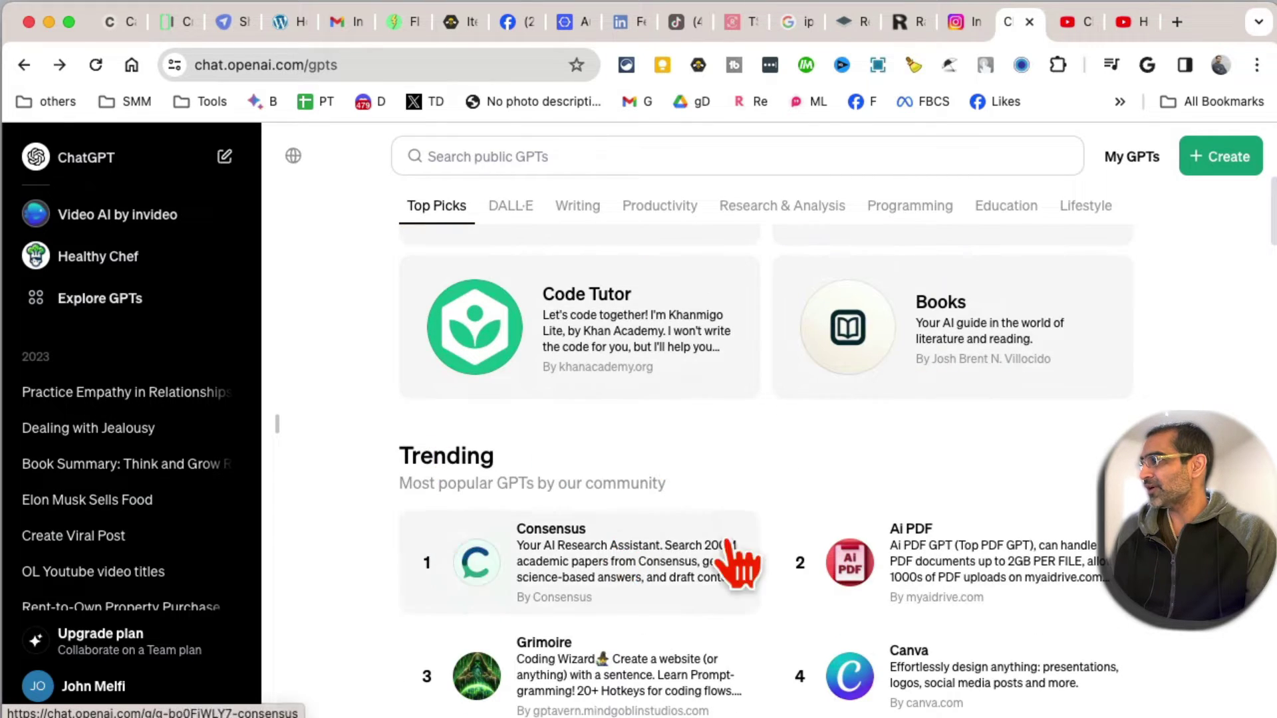
scroll(931, 552, down, 4)
scroll(1004, 542, down, 1)
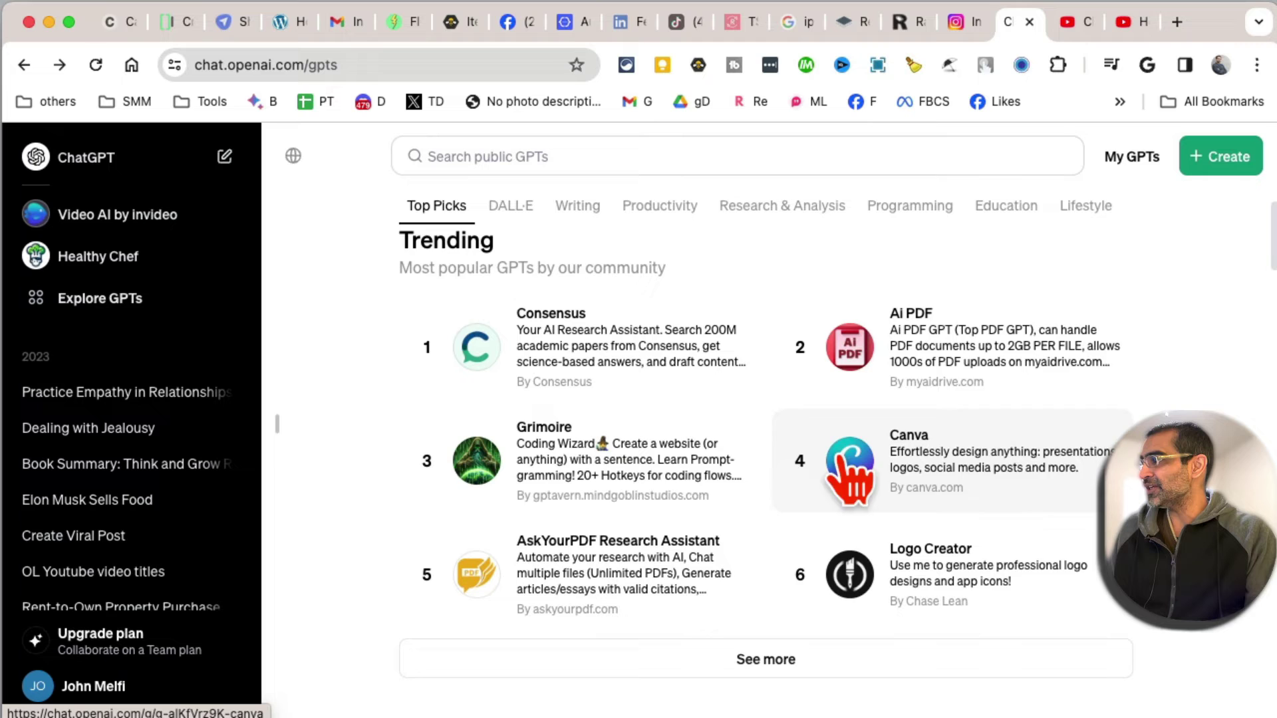
scroll(931, 466, down, 1)
scroll(865, 466, down, 4)
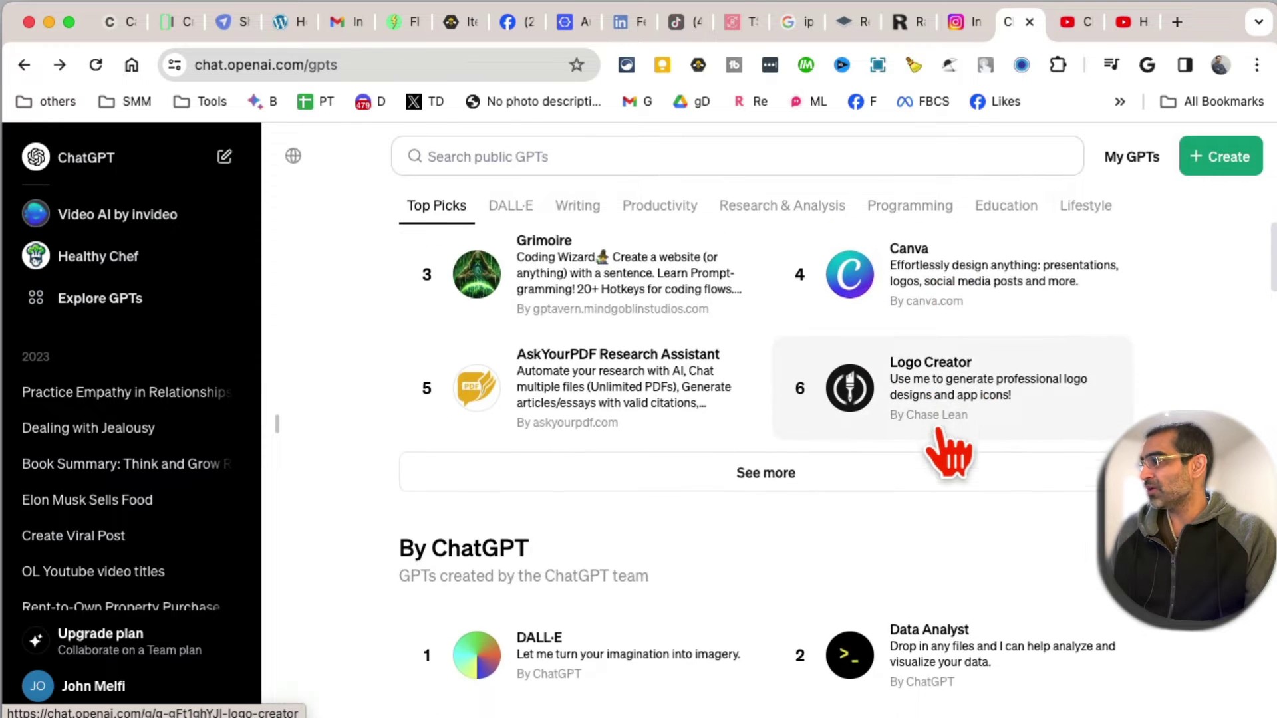
scroll(645, 536, down, 3)
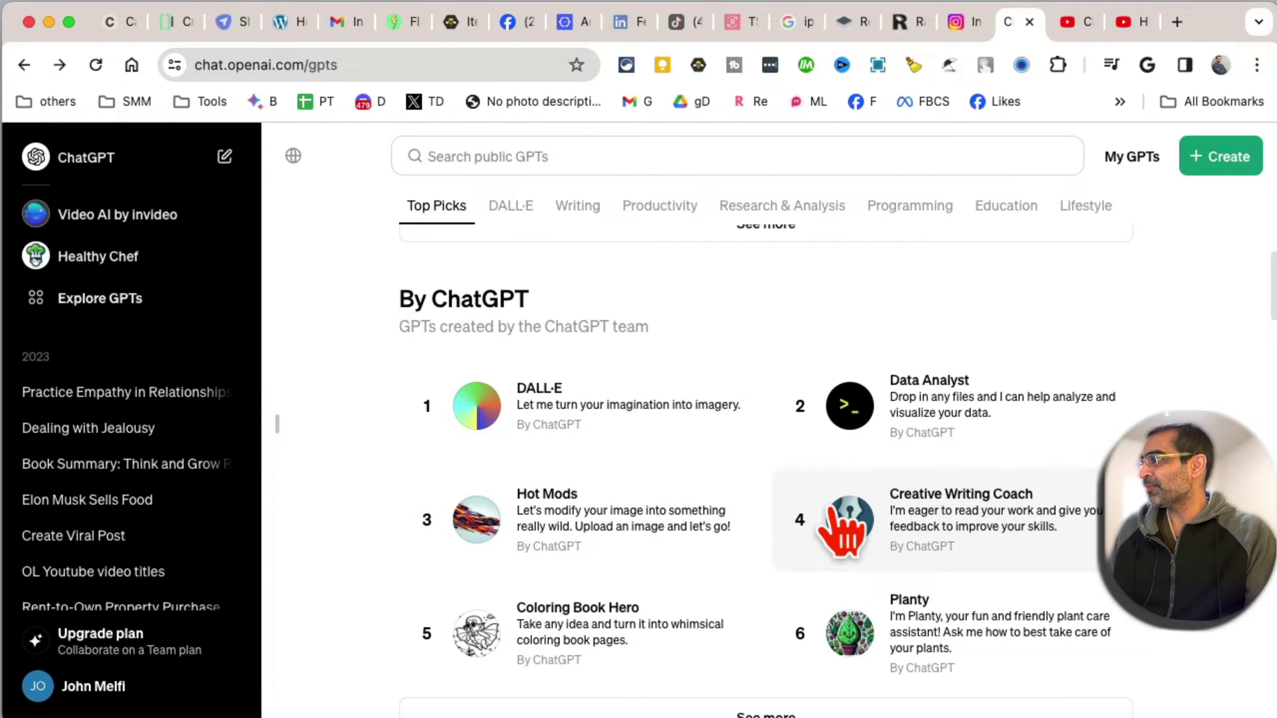
scroll(847, 528, down, 5)
scroll(840, 535, down, 12)
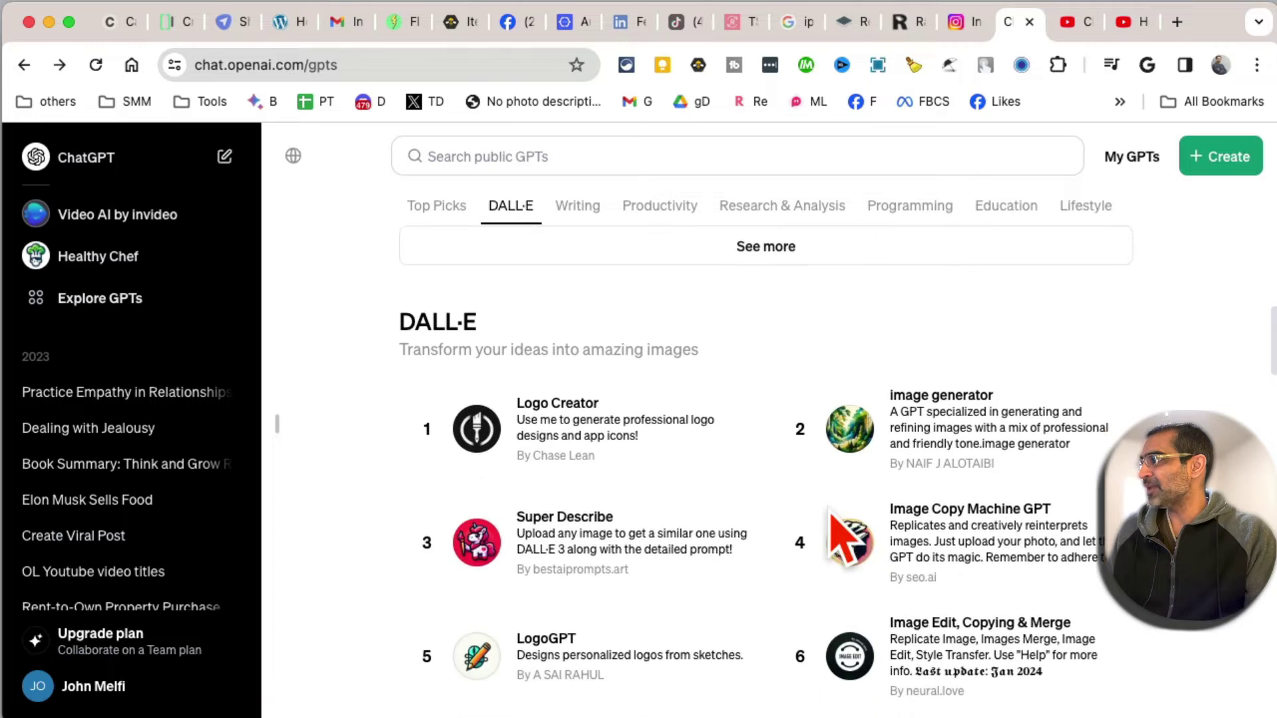
scroll(805, 457, down, 20)
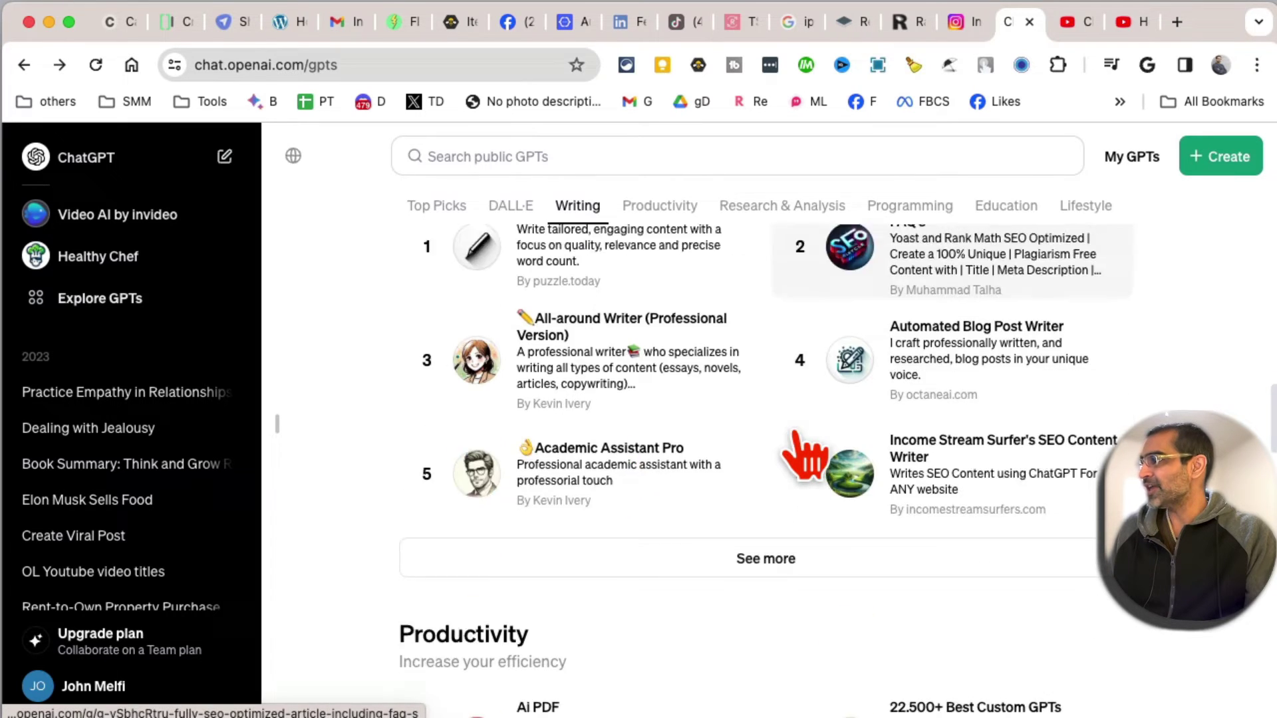
scroll(805, 457, down, 20)
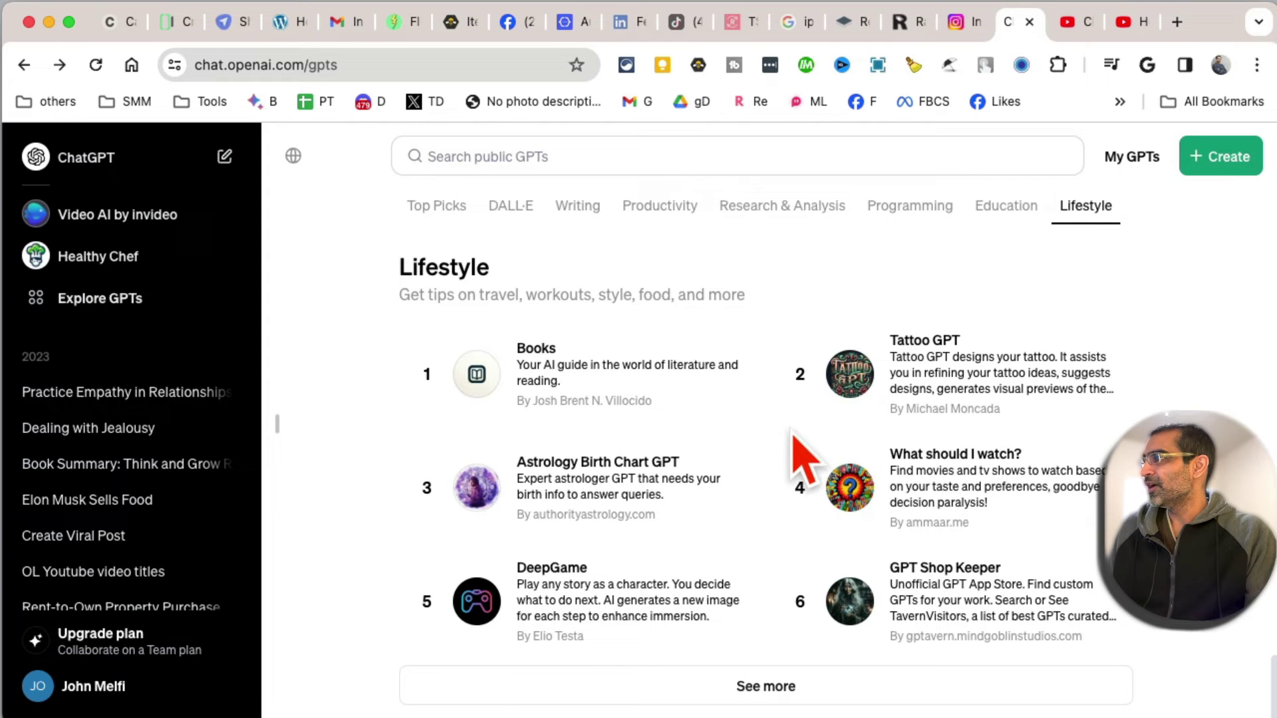
scroll(792, 432, up, 20)
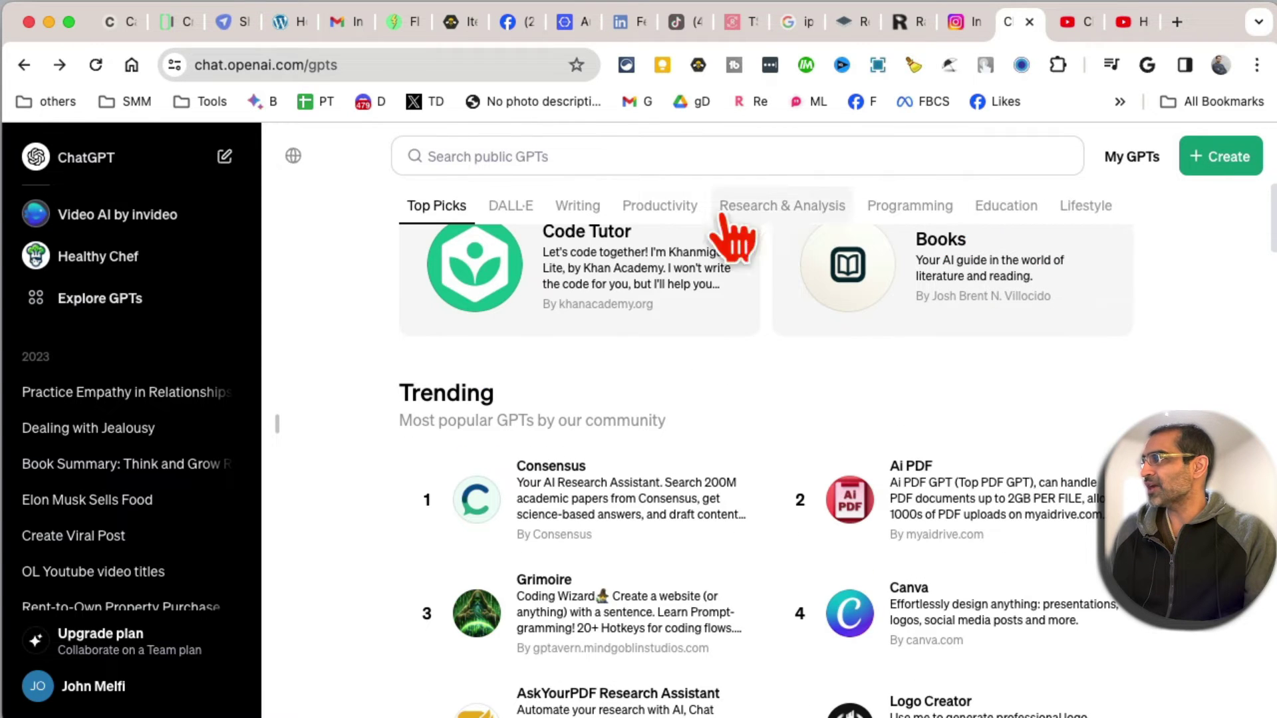
scroll(827, 422, up, 5)
Search public GPTs for 'video' and 'images', then replace the query with 'logo'
click(539, 350)
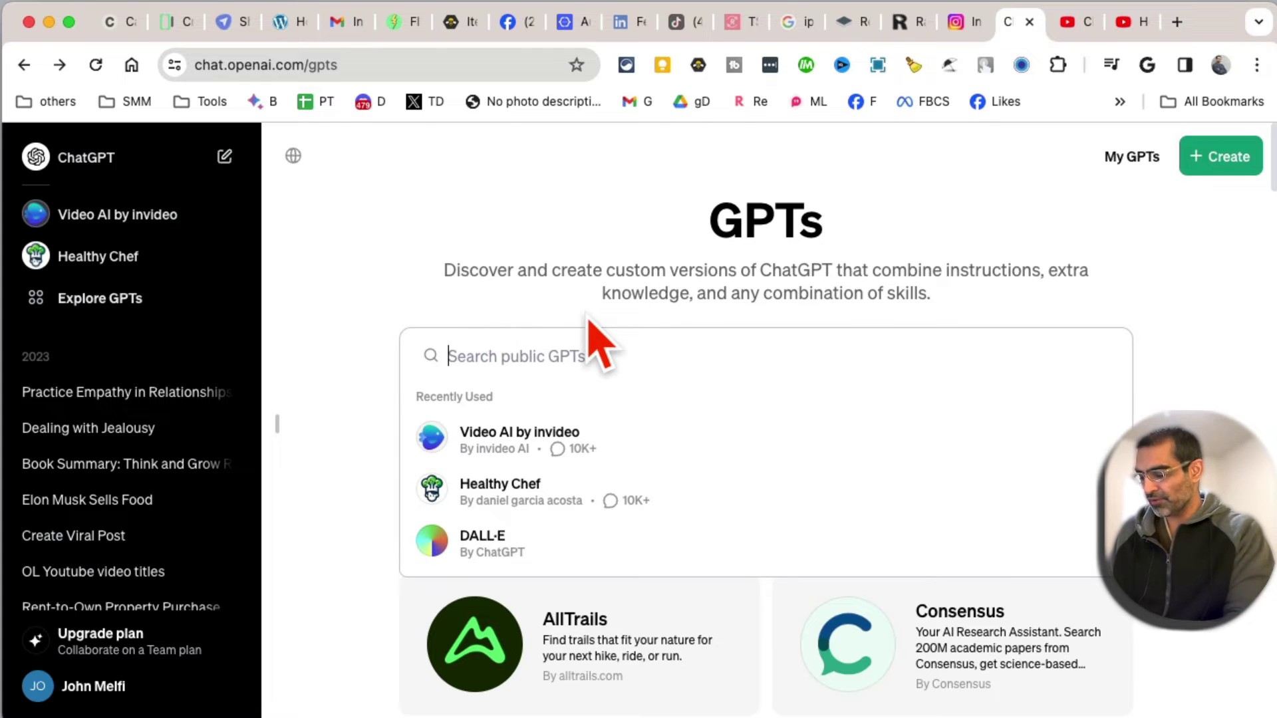
text(video)
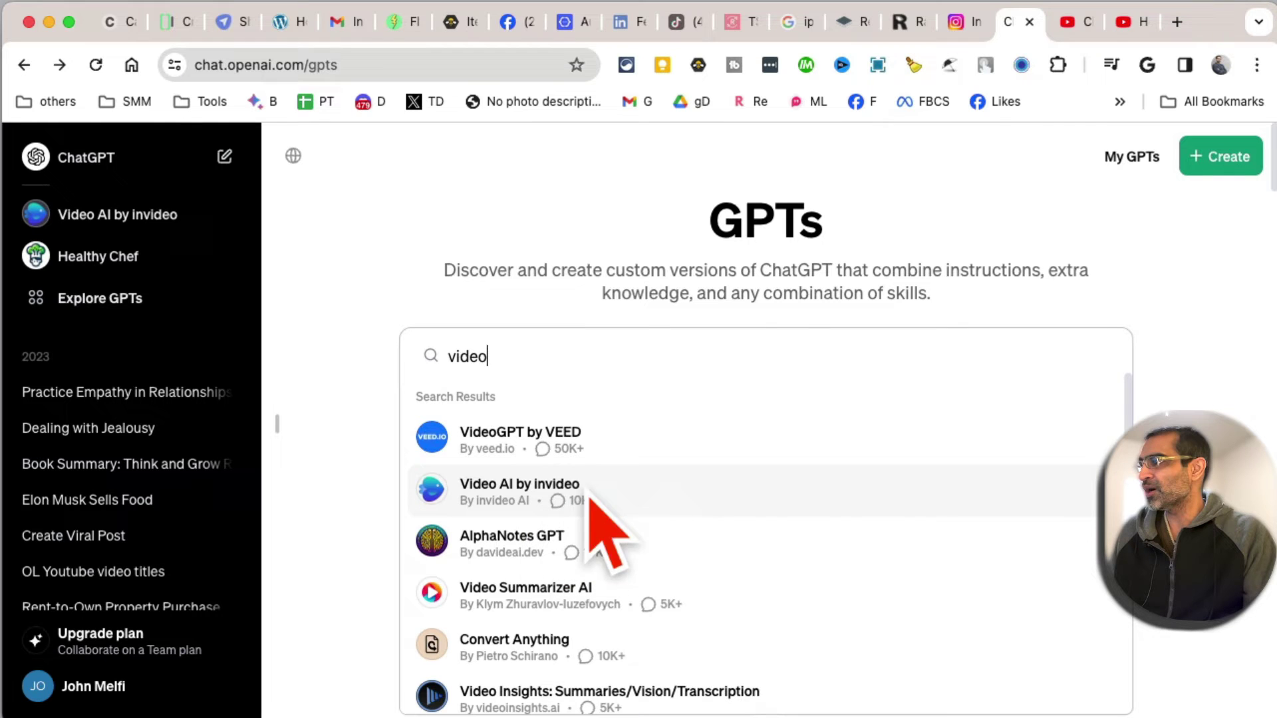
scroll(550, 441, down, 1)
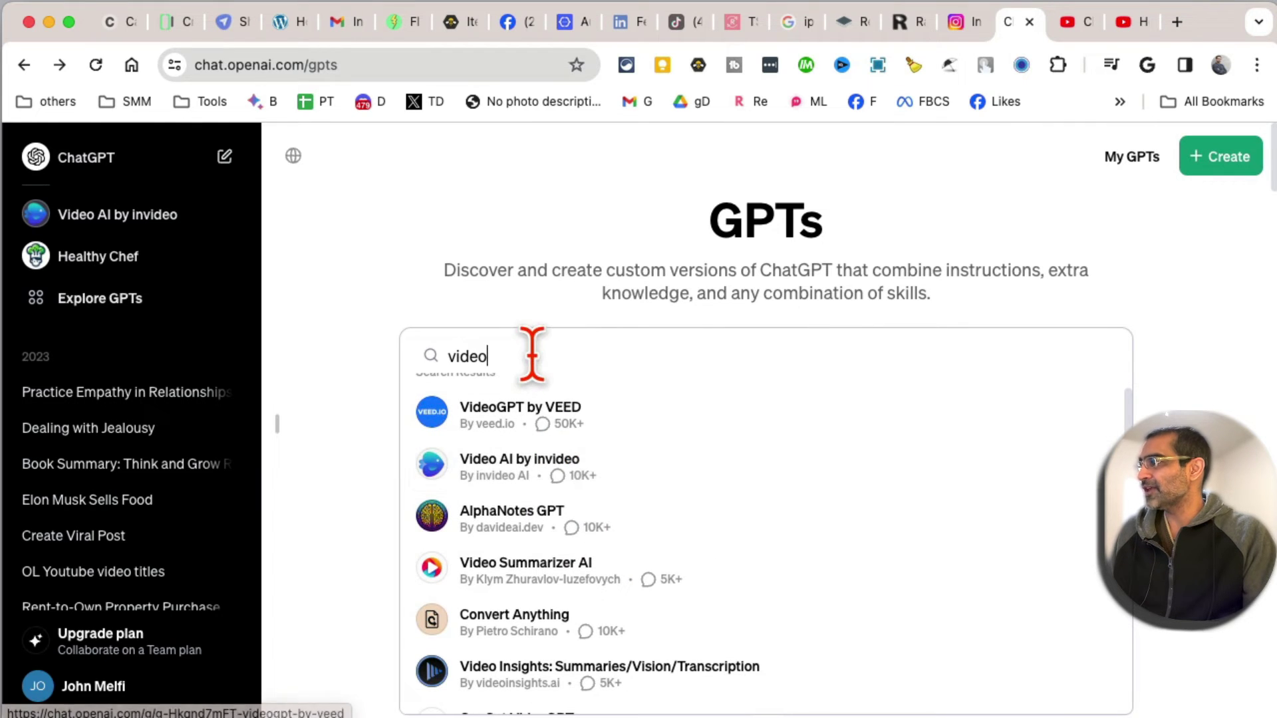
double_click(532, 356)
text(images)
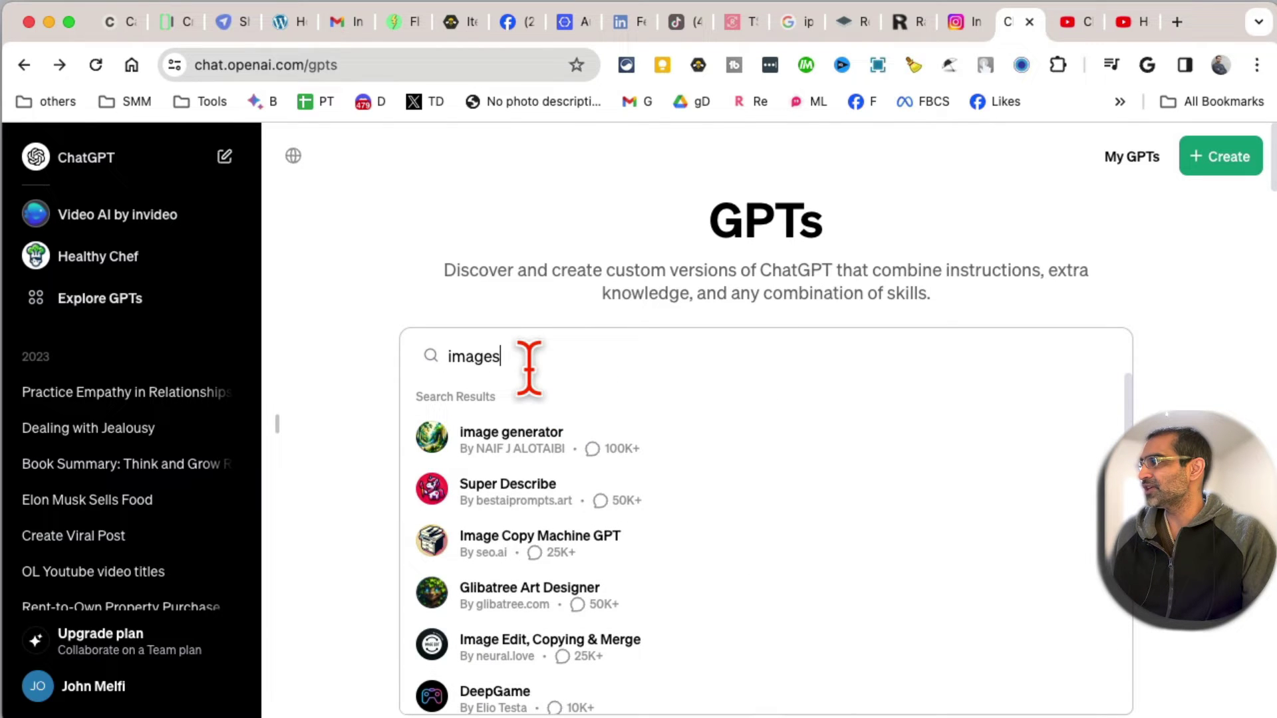
text(logo)
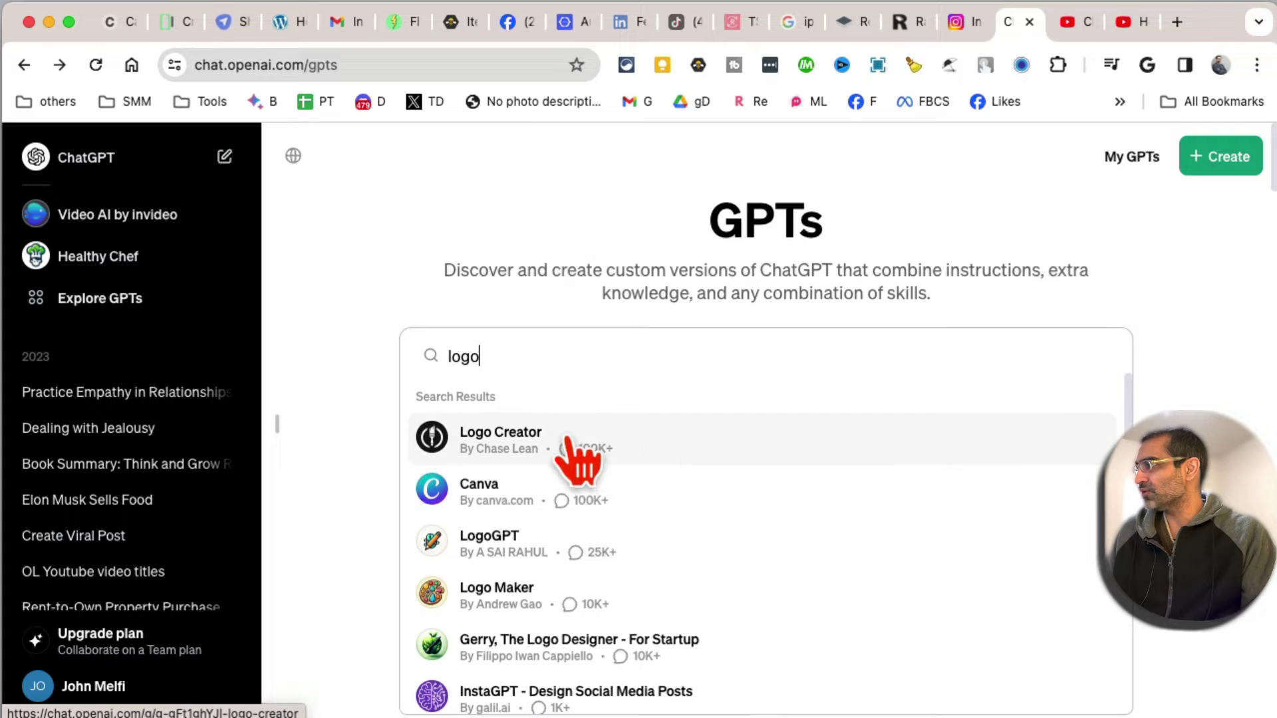
Open Logo Maker and send 'make a logo for my new car repair shop'
click(695, 613)
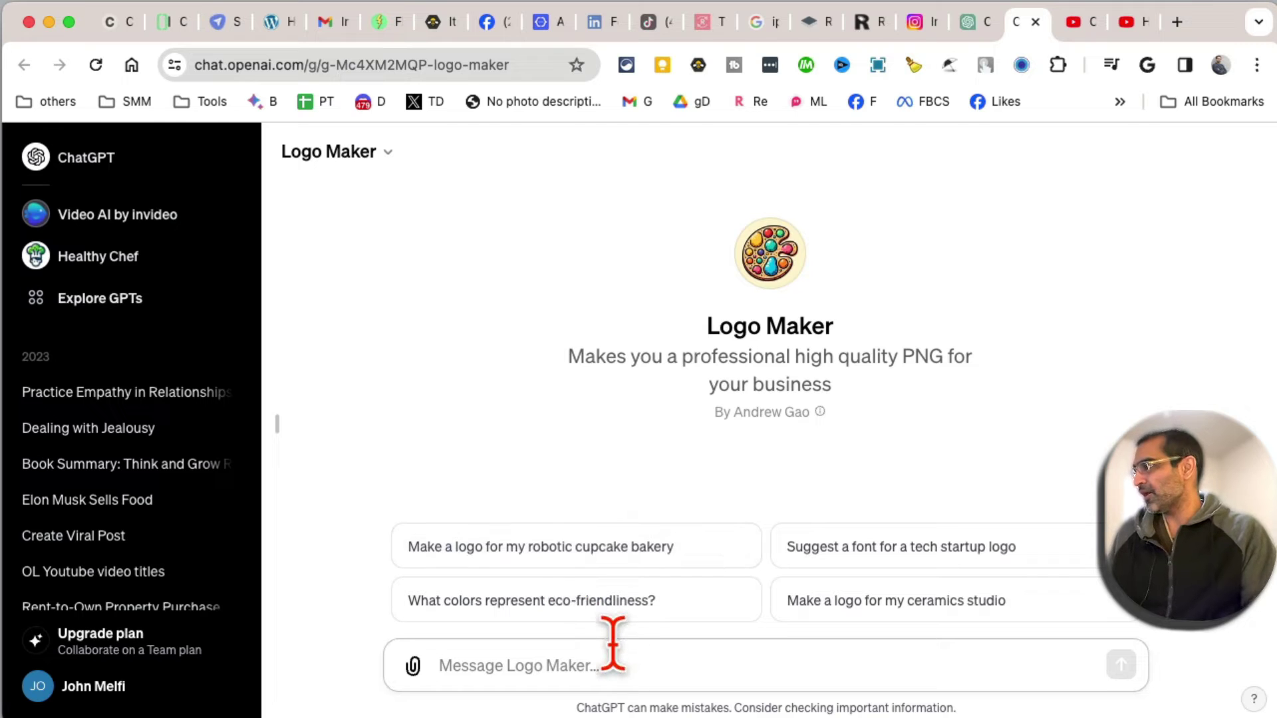
text(make a logo for my new car repair shop)
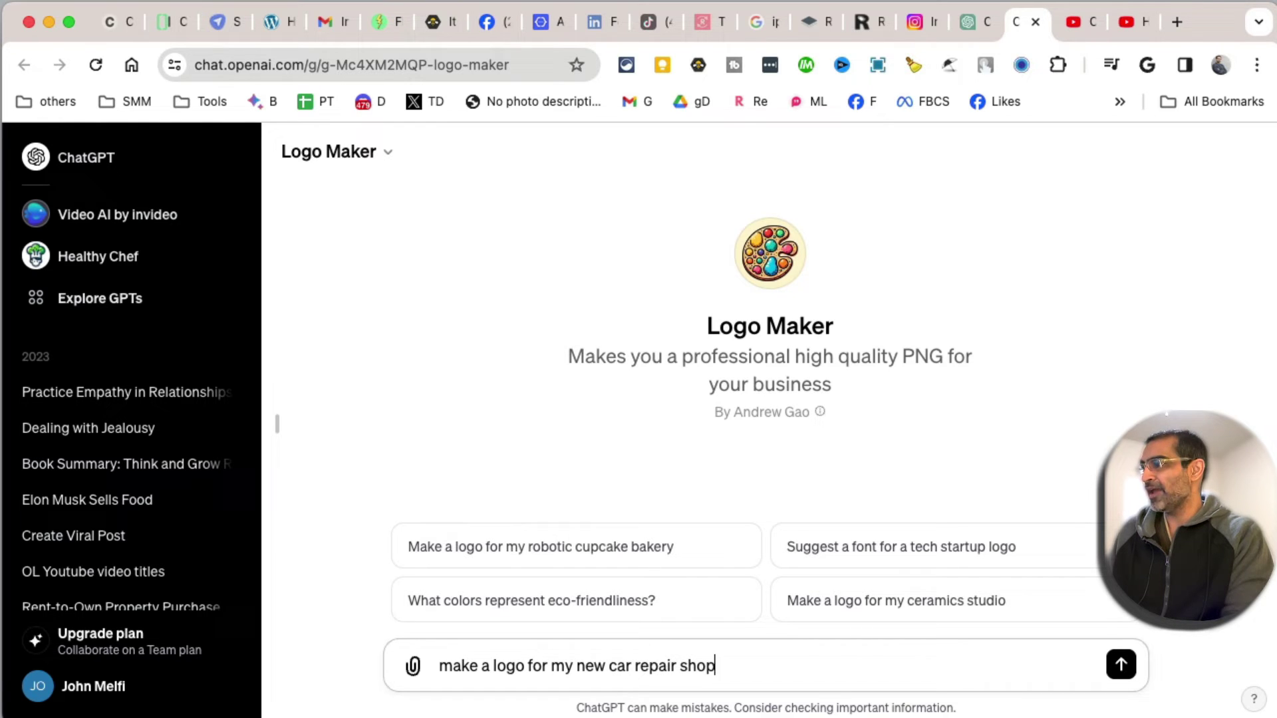
key(Return)
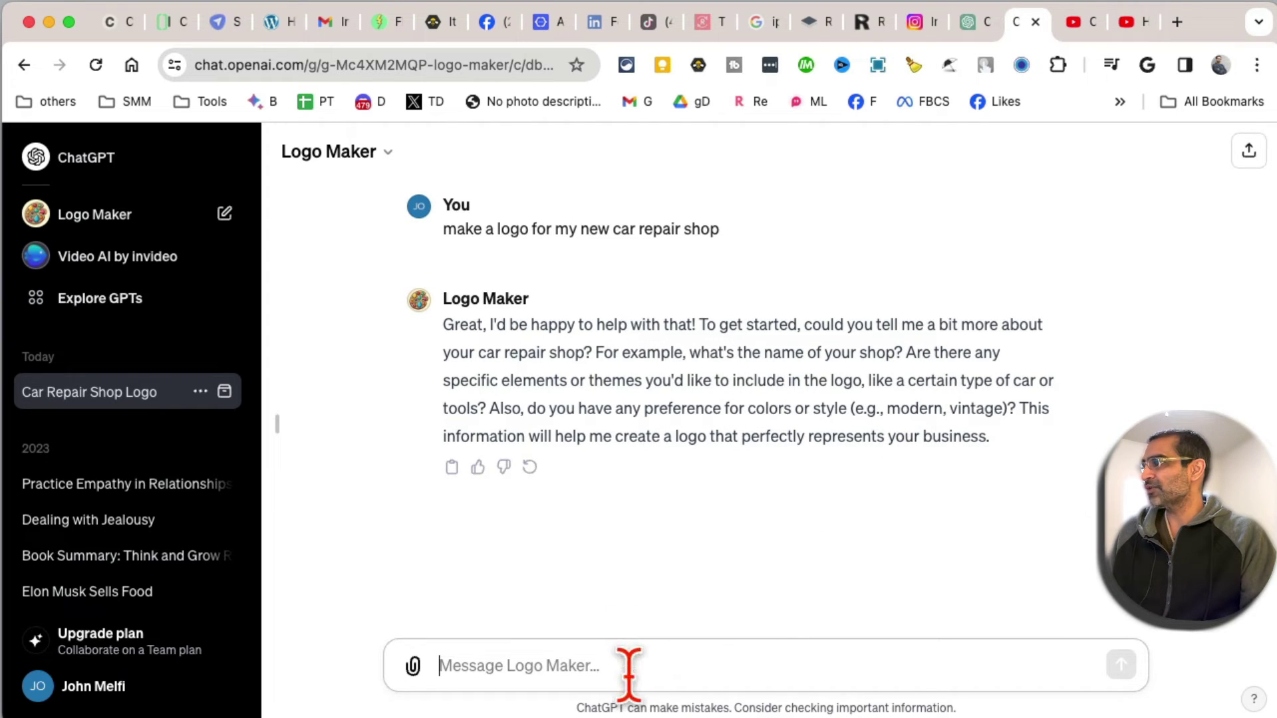
Tell Logo Maker the shop is Car 101 and should be modern, then reply 'no preferences'
text(name of the shop is "car 101"... and make it modern)
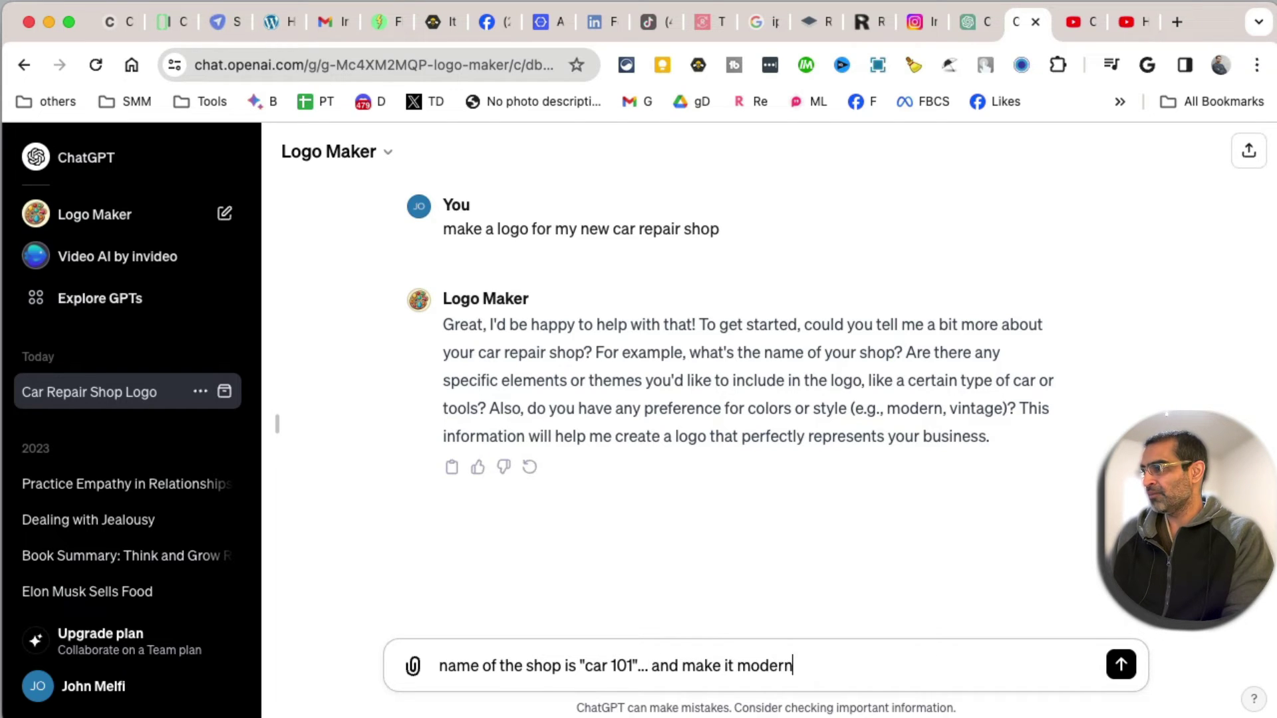
key(Return)
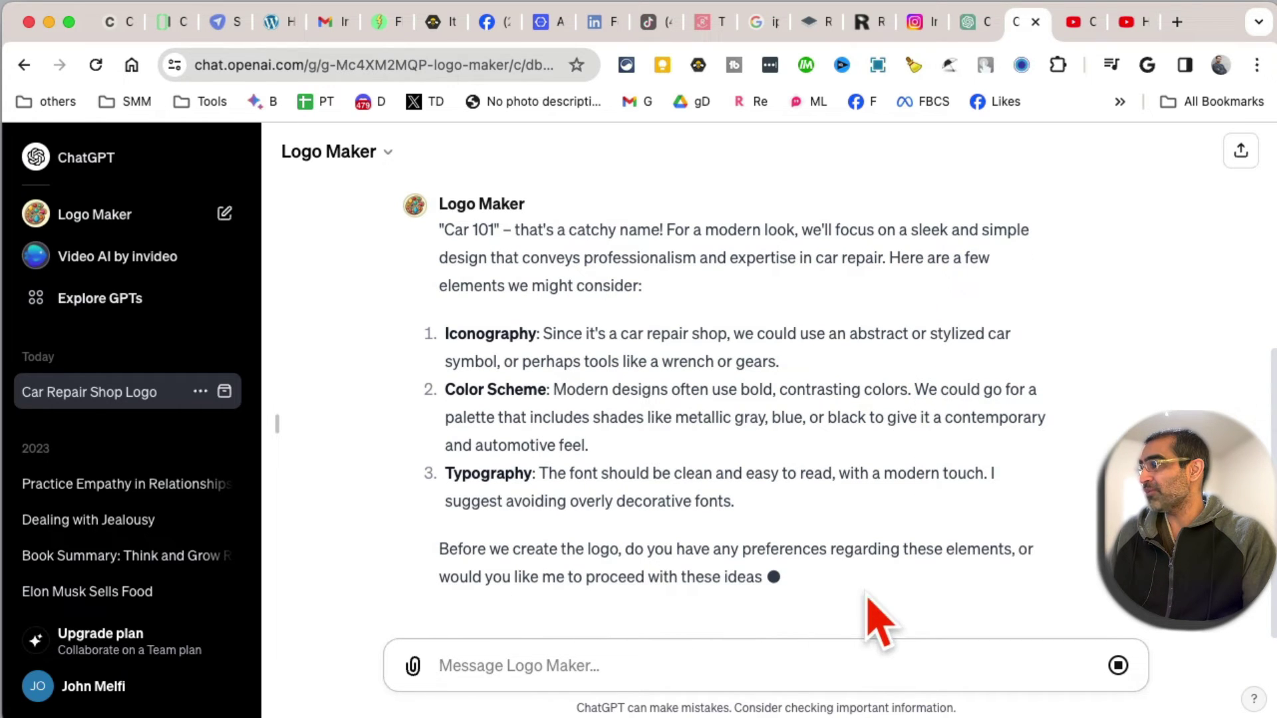
text(no)
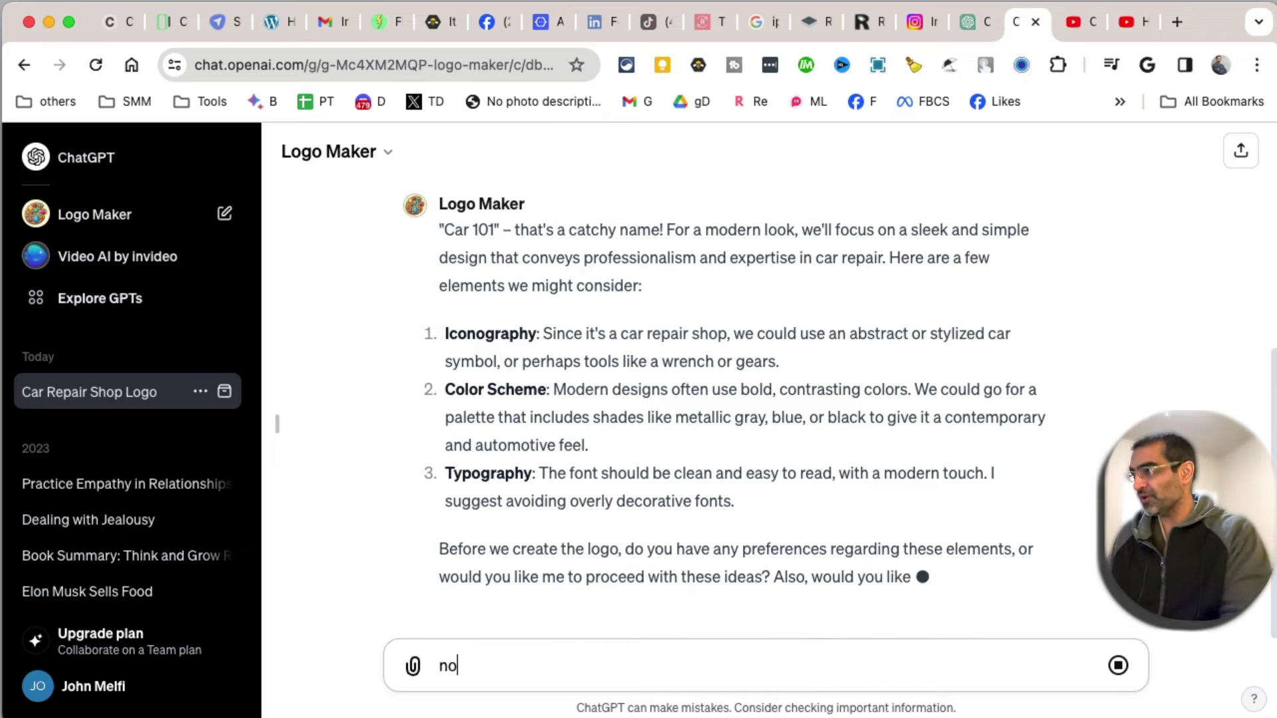
text( pref)
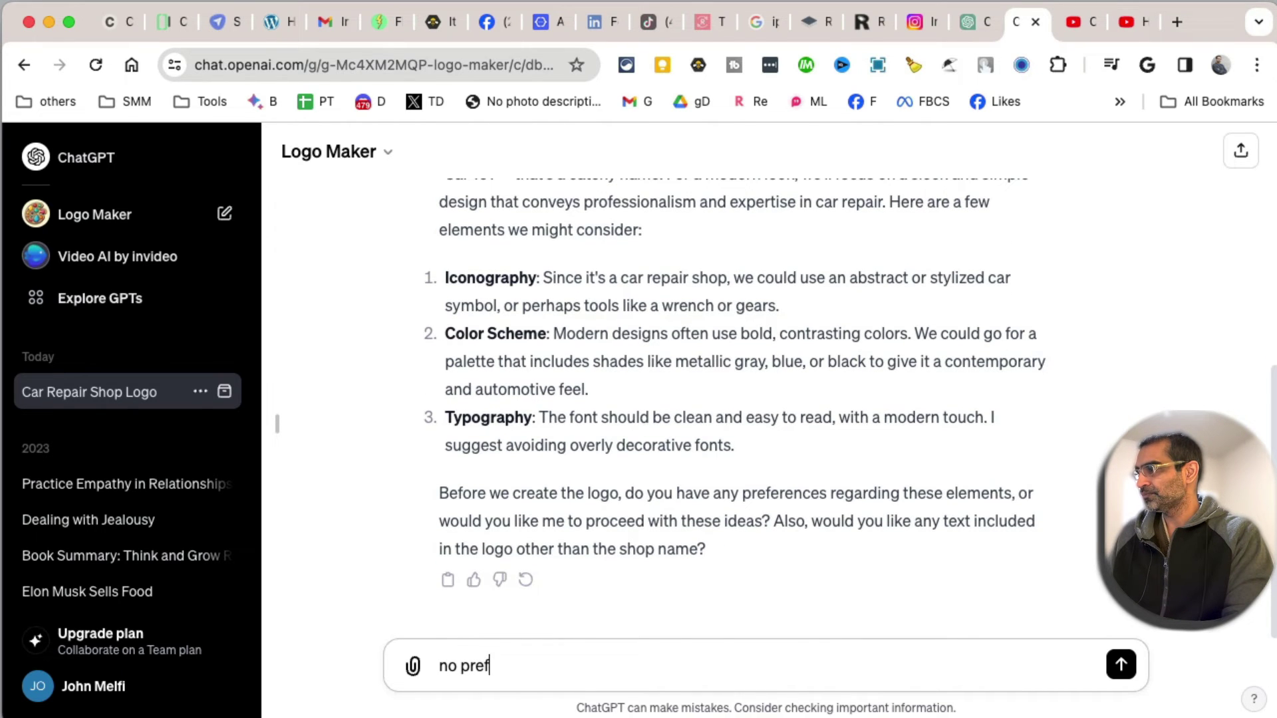
text(erences)
key(Return)
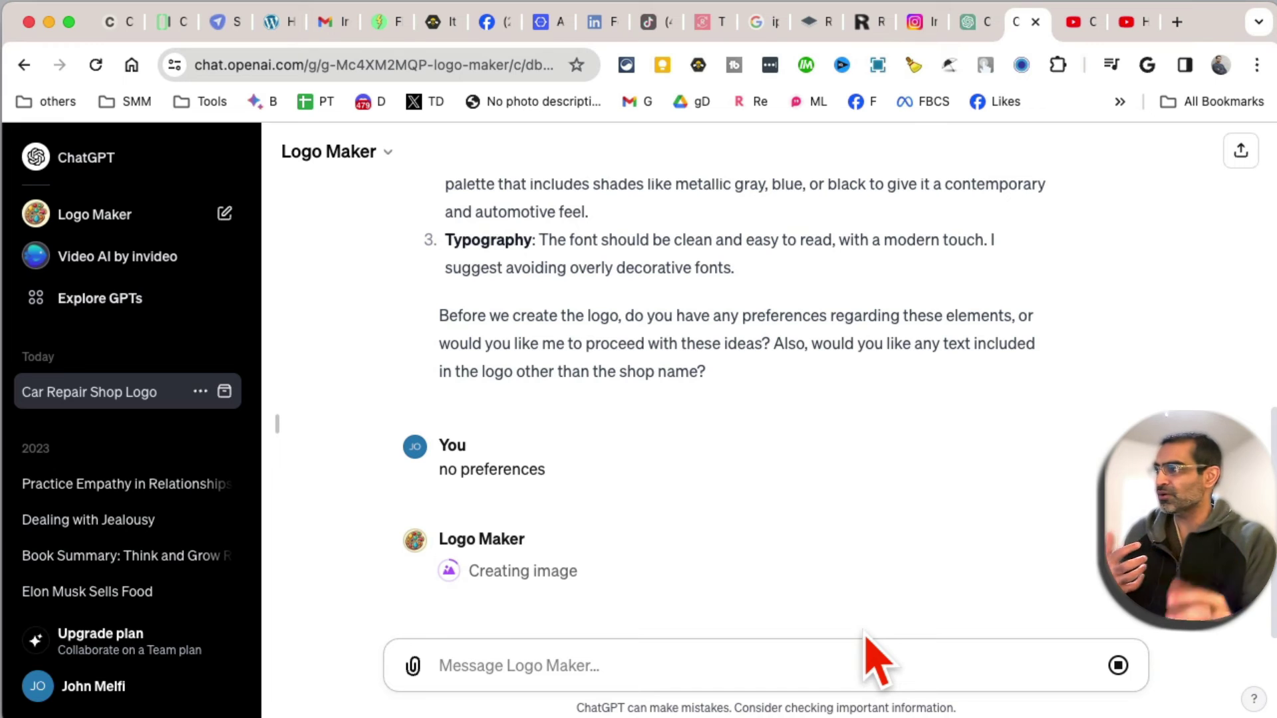
Scroll through the chat to review the generated Car 101 logo and its caption
scroll(832, 409, up, 4)
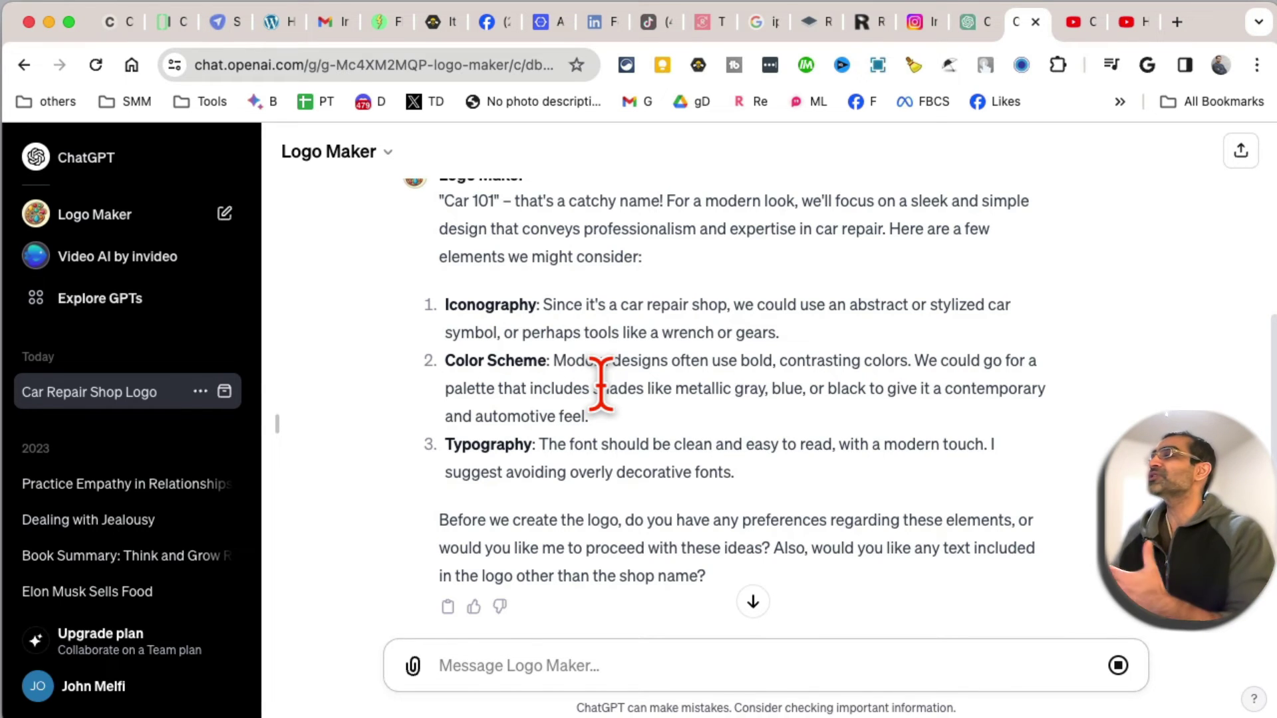
scroll(642, 371, down, 3)
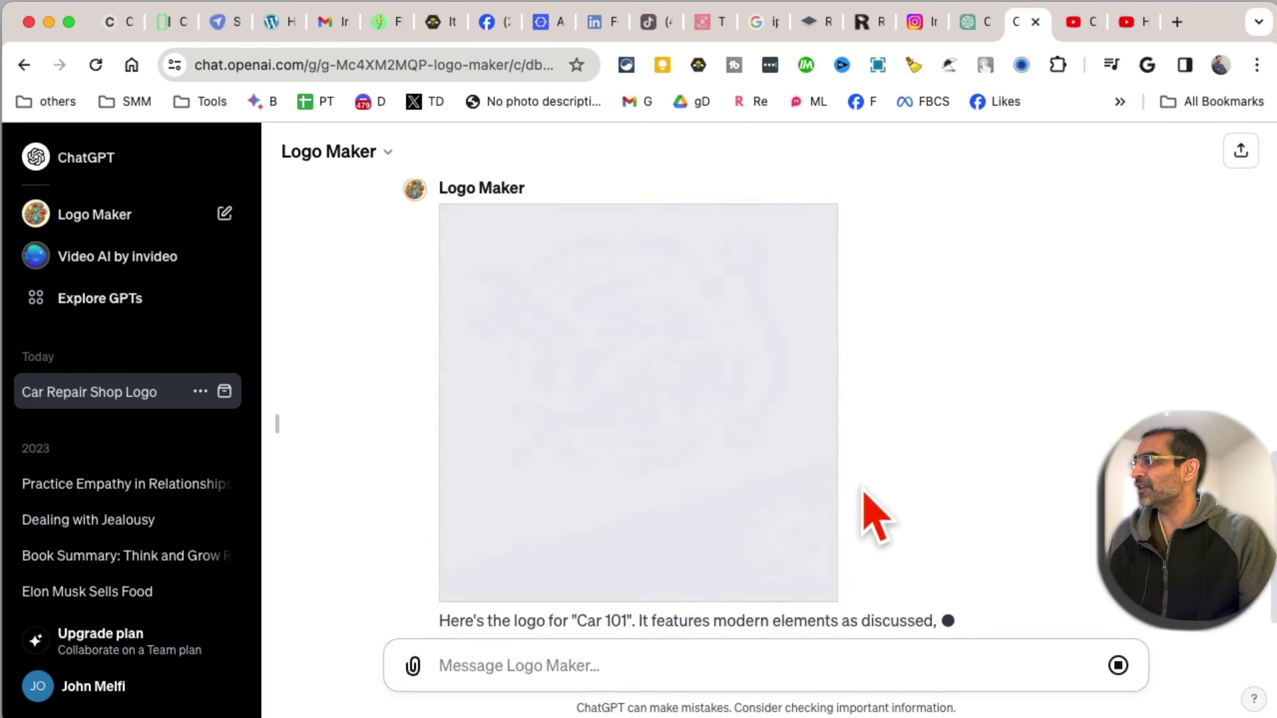
scroll(891, 465, up, 1)
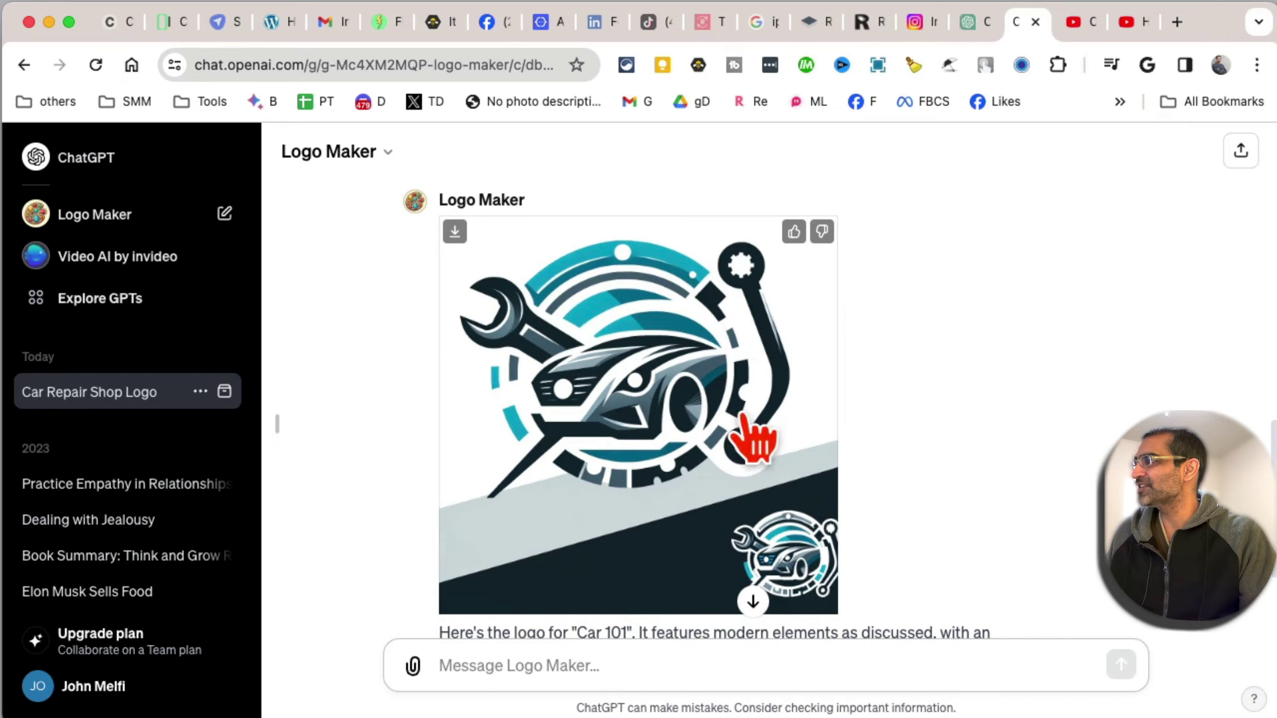
scroll(885, 465, down, 3)
scroll(881, 452, down, 1)
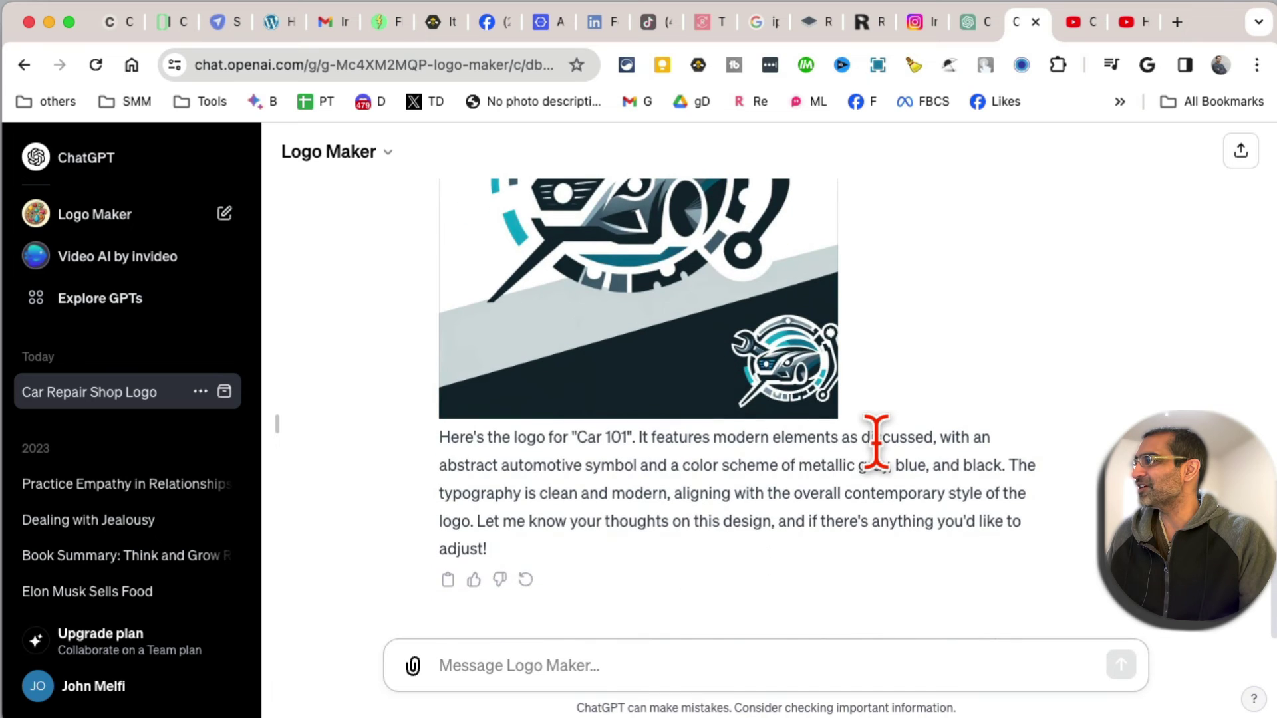
scroll(875, 452, up, 10)
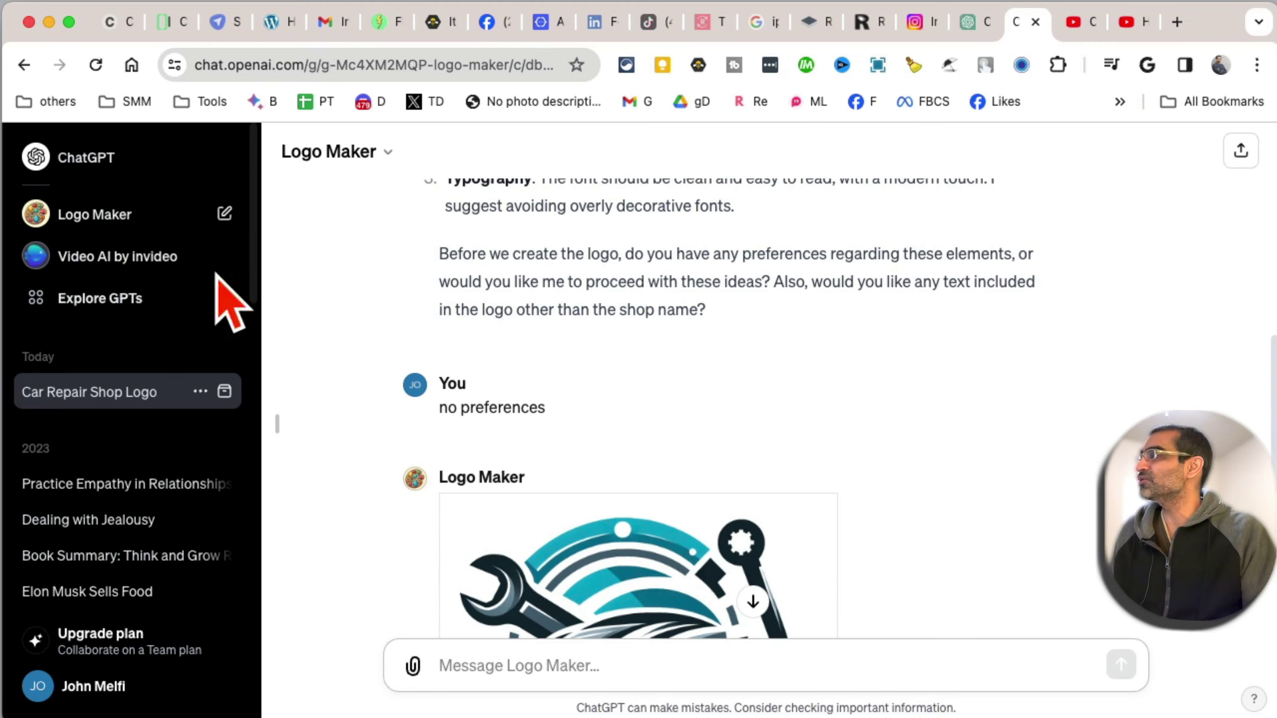
Reopen the GPTs store and scroll down to the Writing category
click(163, 300)
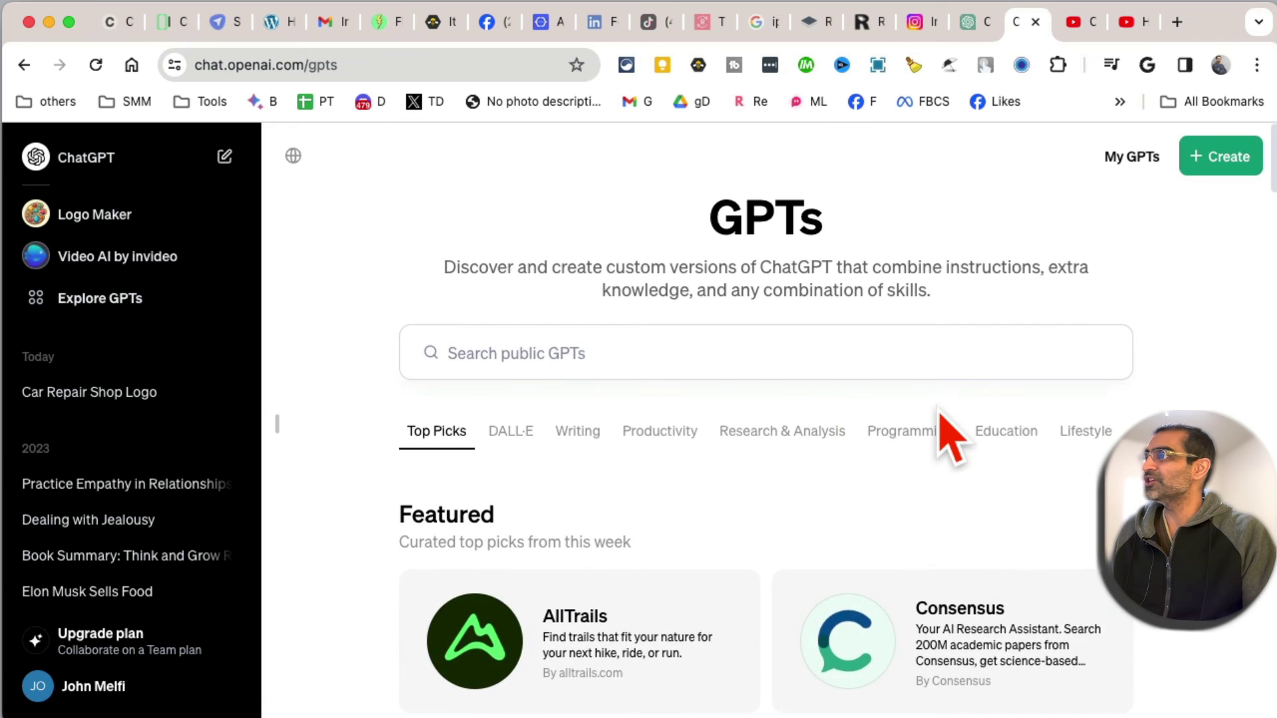
scroll(944, 427, down, 4)
scroll(931, 385, up, 4)
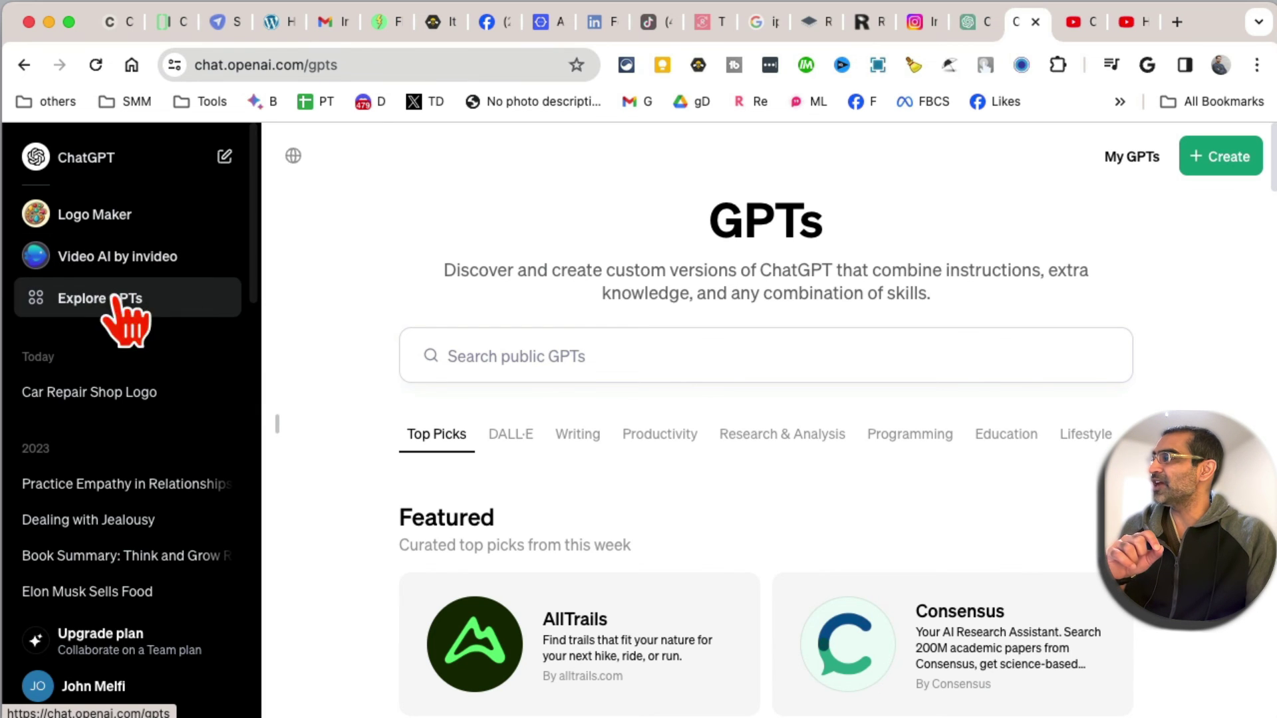
scroll(1091, 337, down, 15)
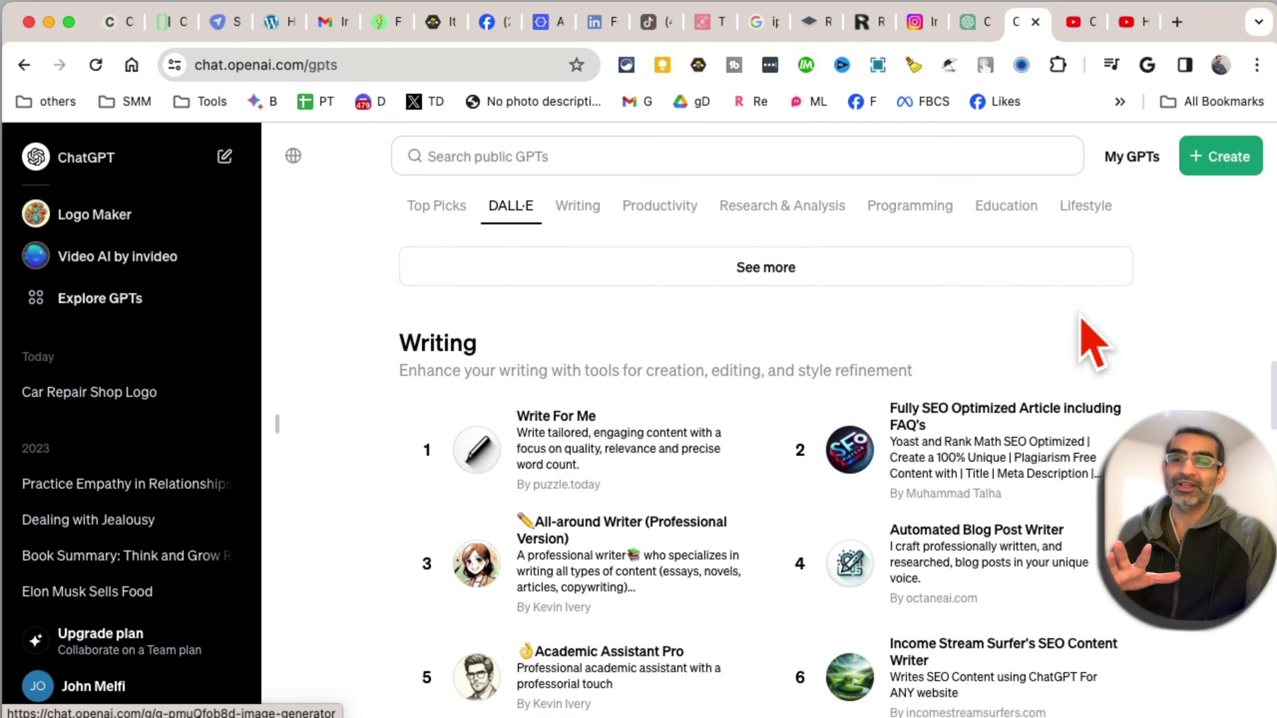